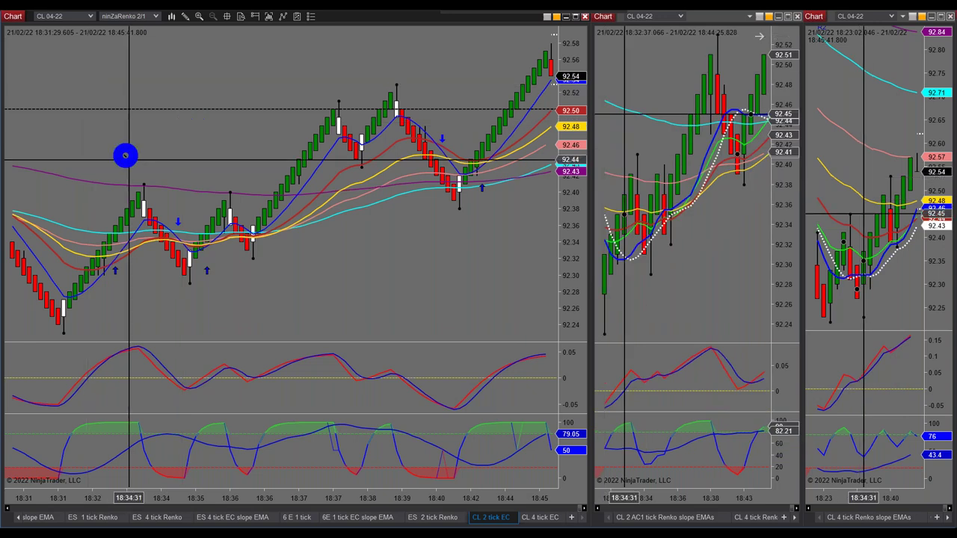
Step: Check the instrument prices in the Market Analyzer over the CL 04-22 chart and dismiss its window
scroll(338, 366, "down", 3)
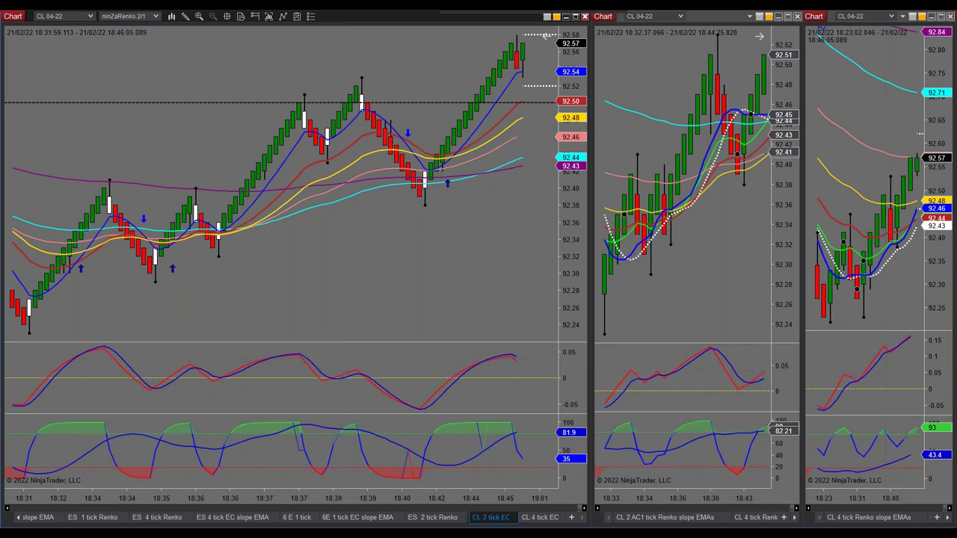
left_click_drag(256, 141, 340, 102)
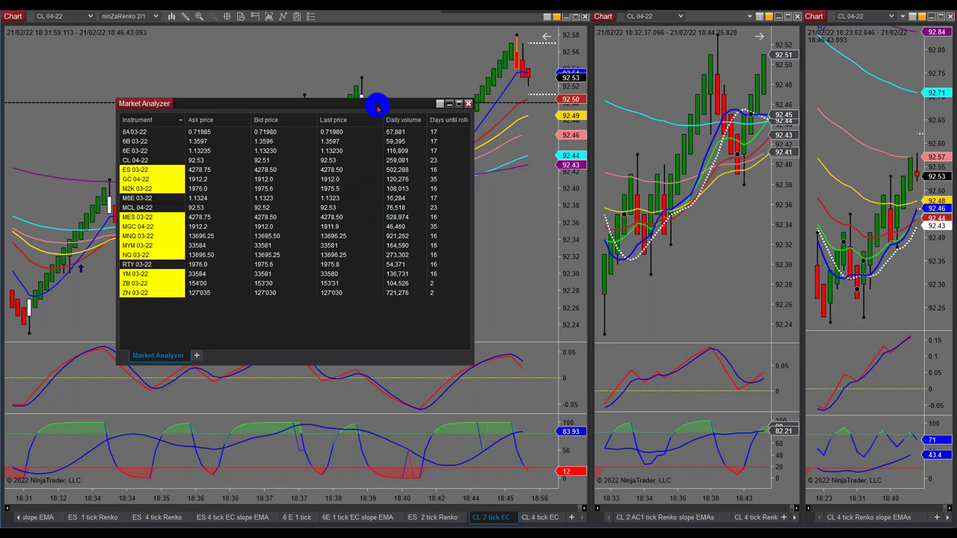
key("alt+F4")
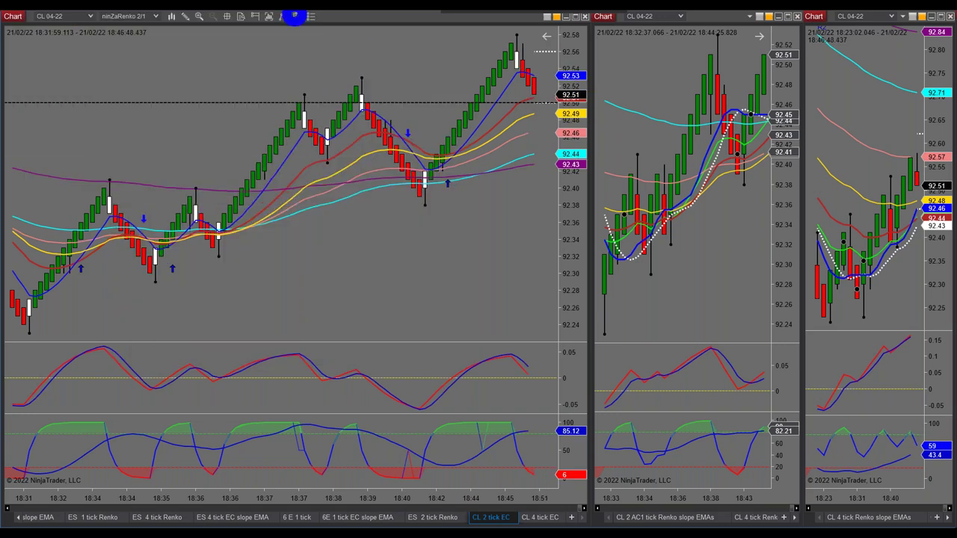
Step: Leave space after the latest bars and maximize the CL 2 tick Renko chart
left_click(295, 16)
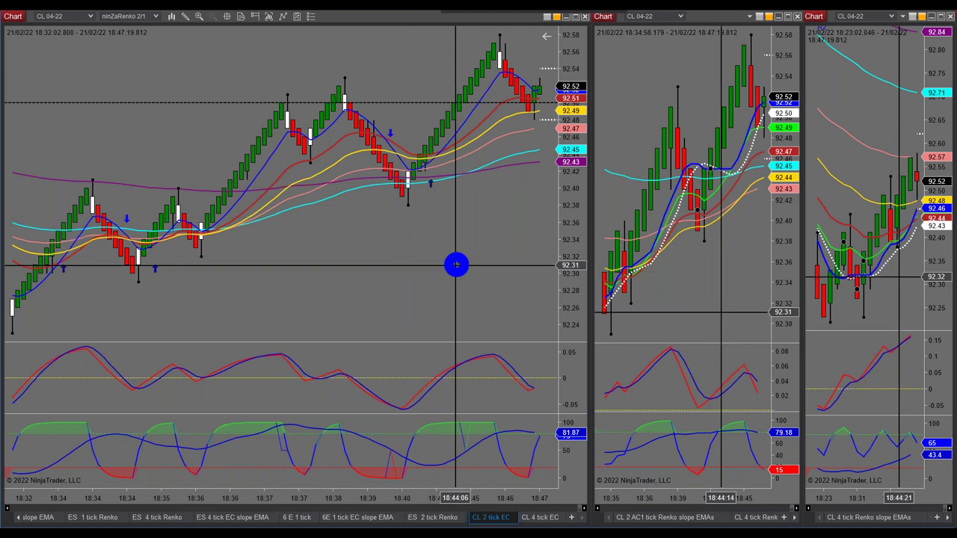
scroll(455, 267, "down", 2)
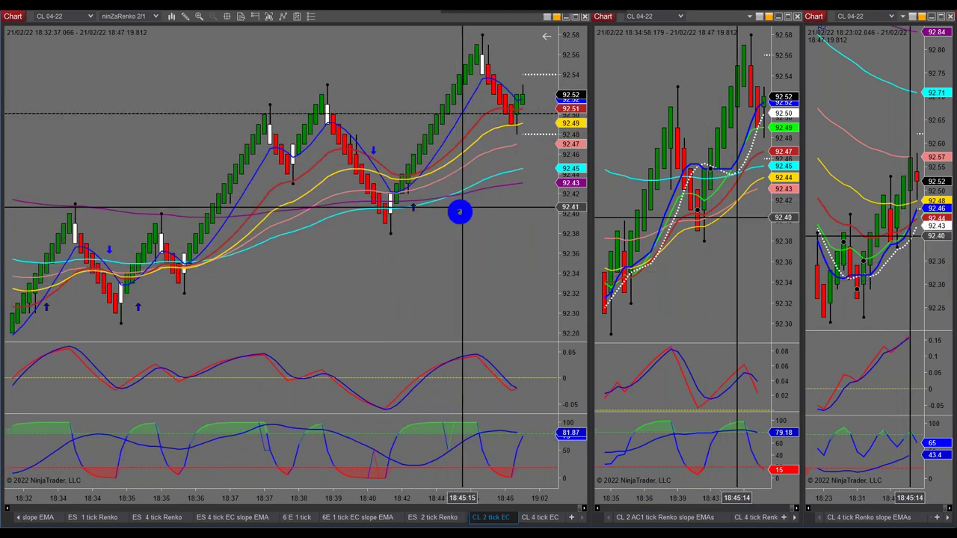
left_click(574, 17)
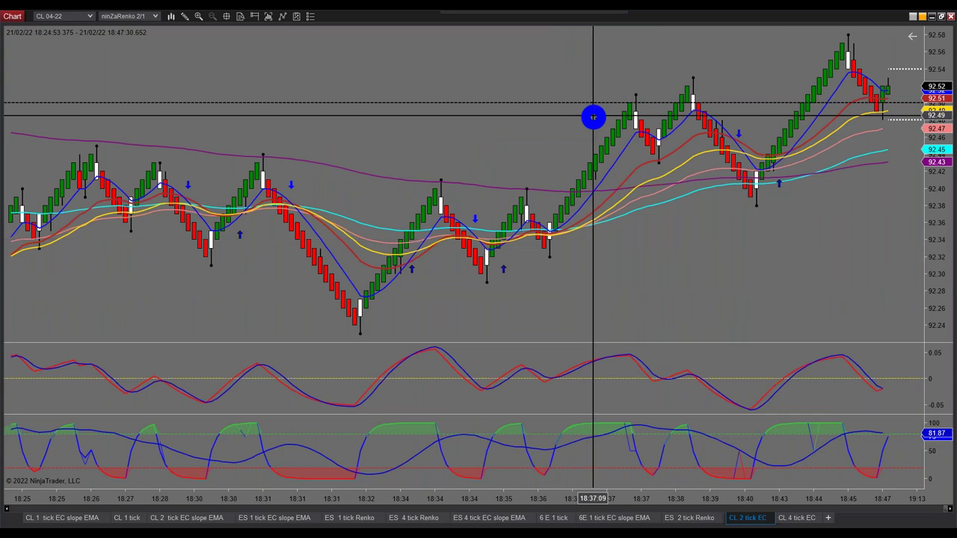
Step: Compress the price scale to view the R1 and R2 pivot levels, and restore automatic scaling
left_click_drag(933, 71, 922, 192)
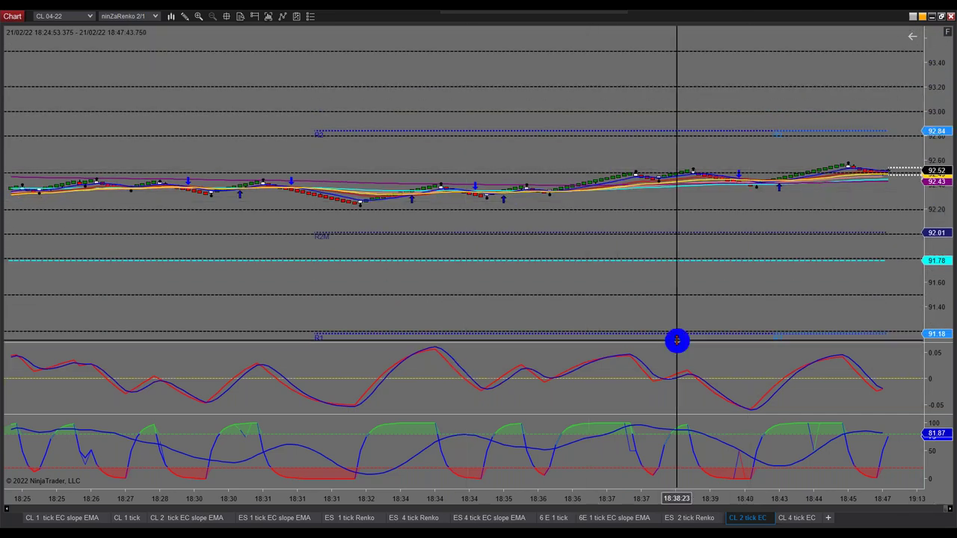
left_click(938, 43)
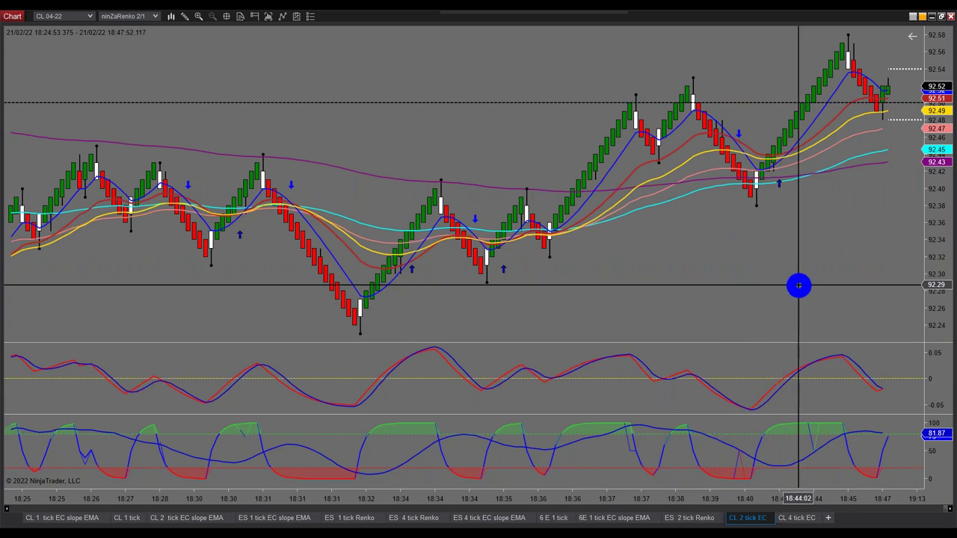
scroll(796, 284, "up", 2)
scroll(797, 241, "down", 2)
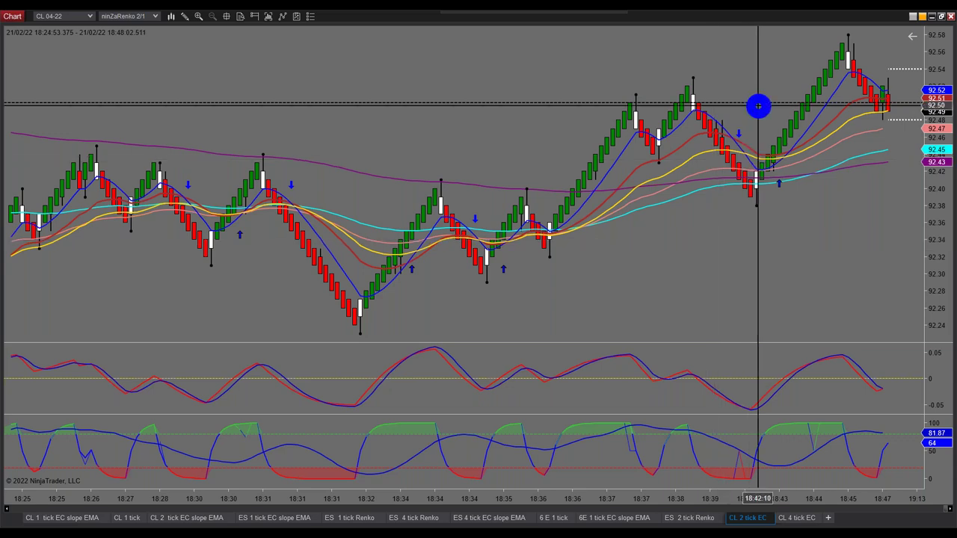
Step: Compress the price scale slightly and move the 92.20 horizontal line up to about 92.24 and back to 92.20
left_click_drag(943, 258, 922, 220)
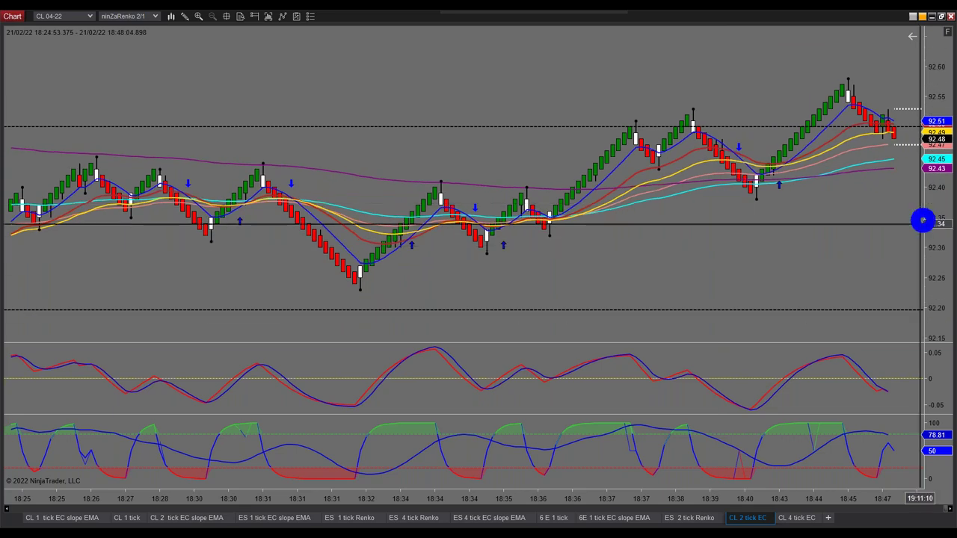
left_click_drag(440, 306, 625, 284)
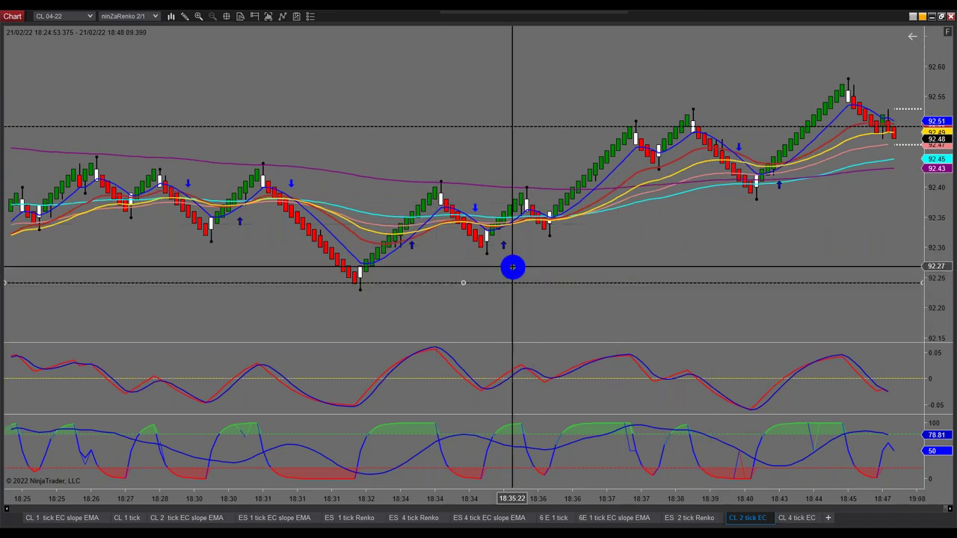
left_click_drag(541, 281, 541, 310)
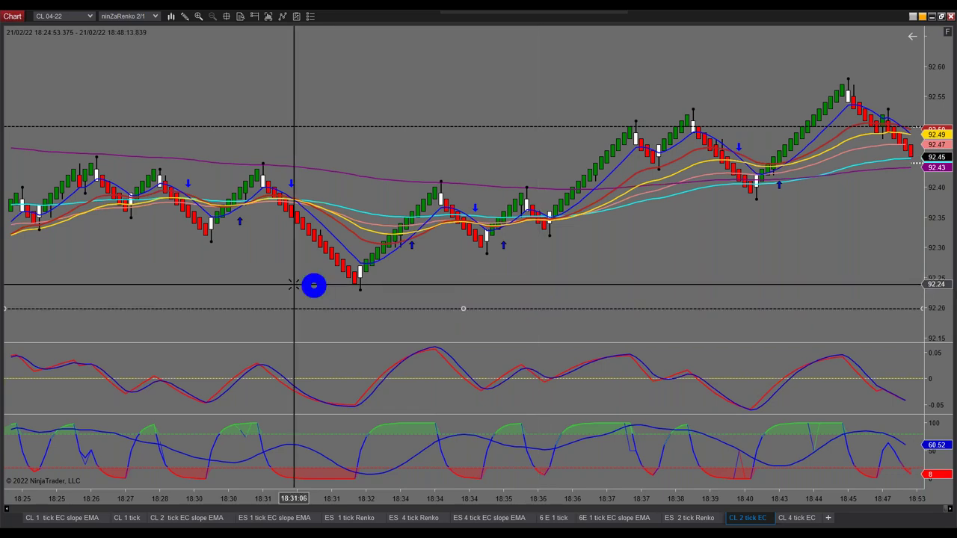
Step: Examine the earlier price swings back to about 17:39 against the round-number and pivot lines, using automatic price scaling
left_click_drag(202, 277, 643, 259)
left_click_drag(271, 278, 375, 277)
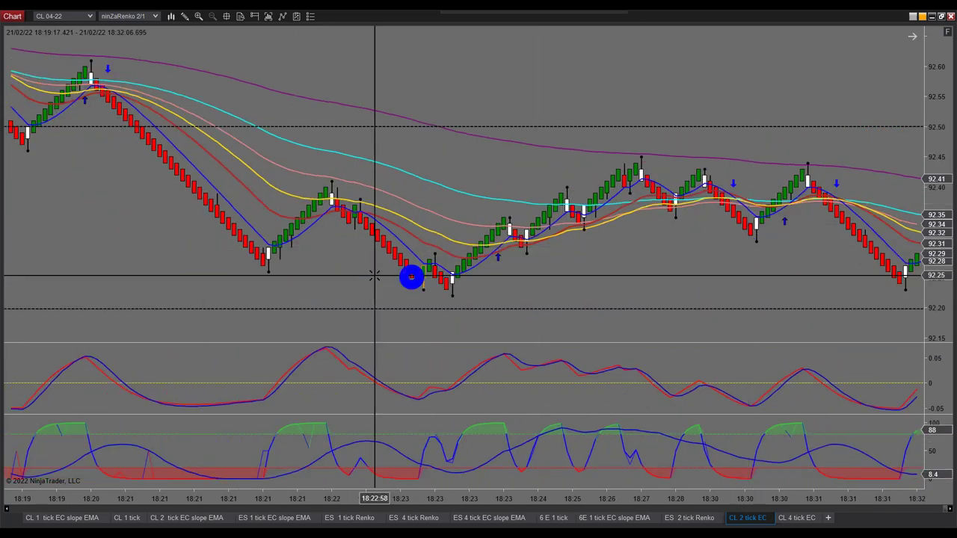
left_click_drag(118, 264, 666, 241)
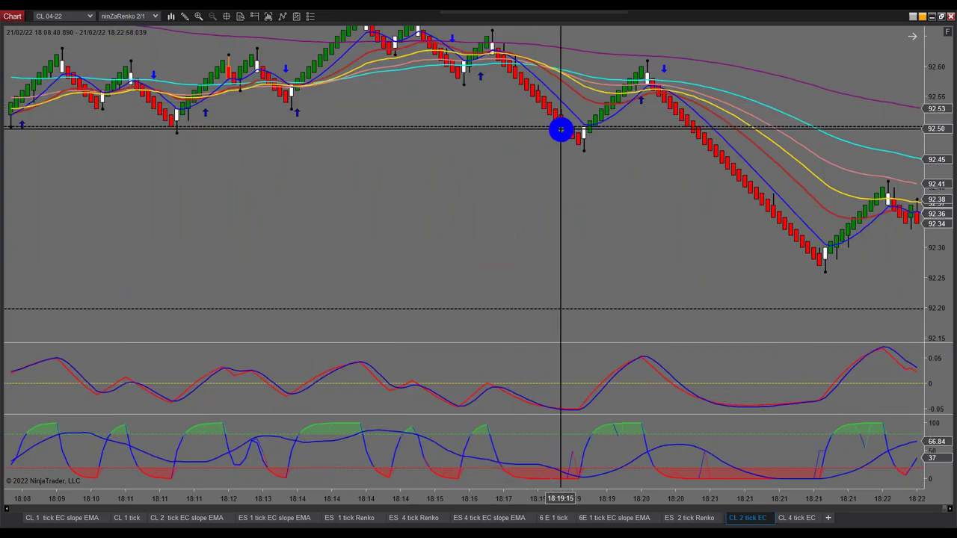
left_click_drag(412, 211, 762, 240)
left_click_drag(658, 222, 750, 222)
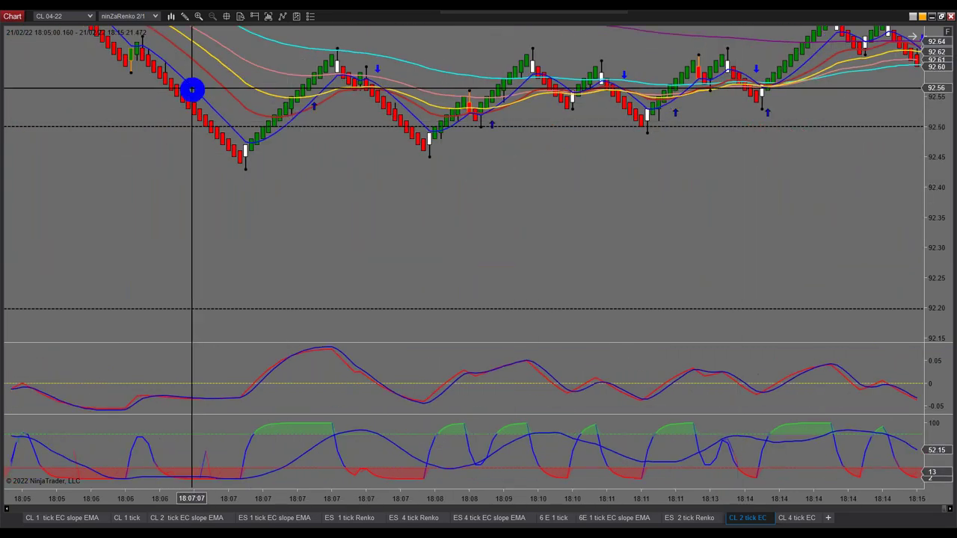
left_click_drag(324, 236, 907, 225)
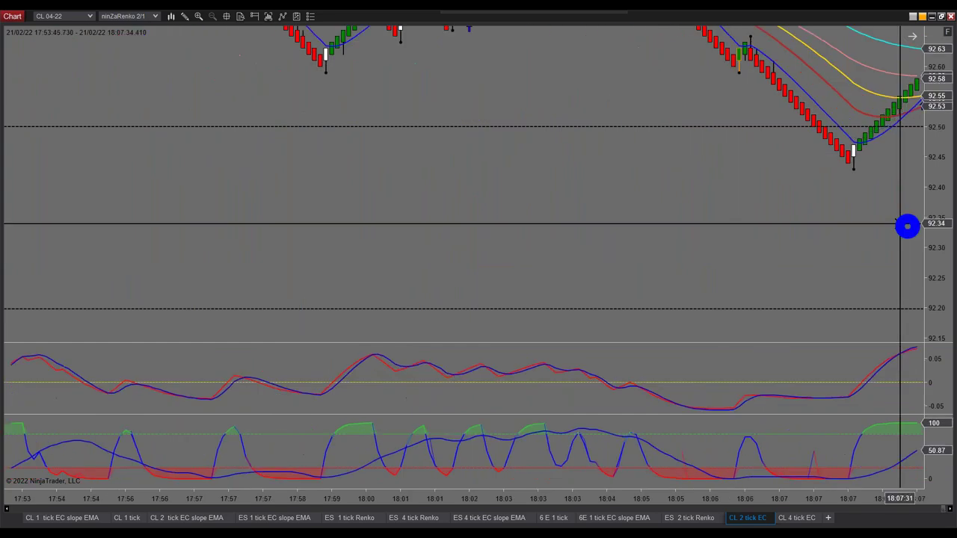
double_click(938, 41)
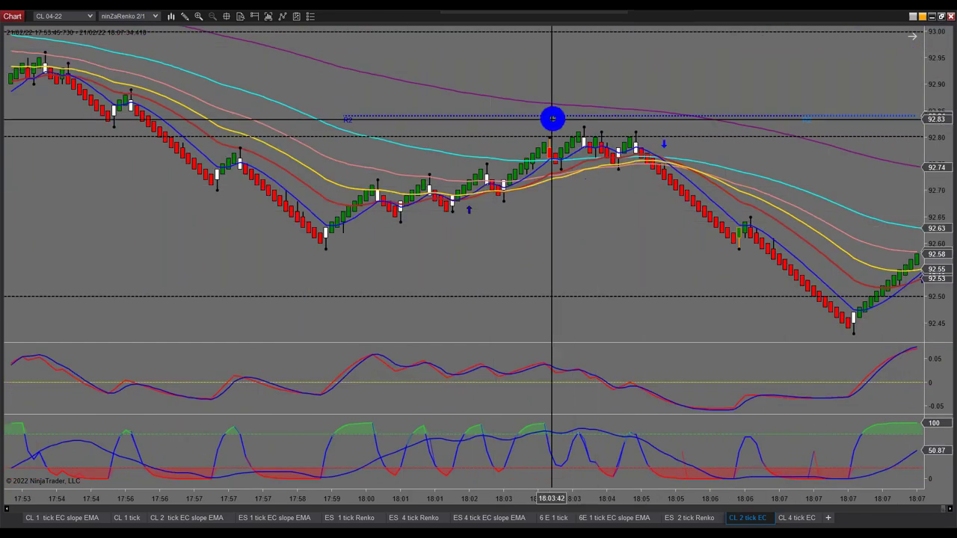
left_click_drag(98, 234, 722, 251)
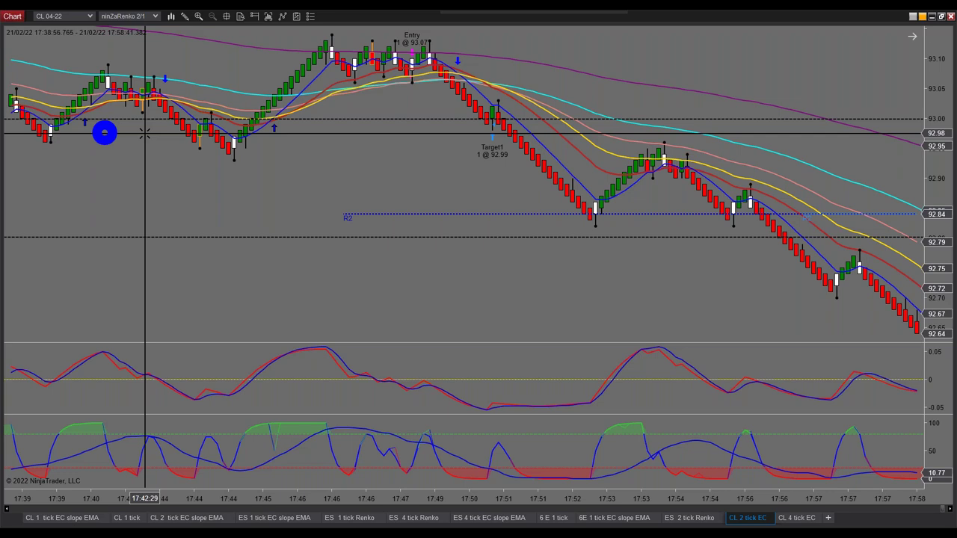
Step: Return to the latest bars and restore the chart to its tiled size beside the other CL charts
scroll(898, 44, "down", 10)
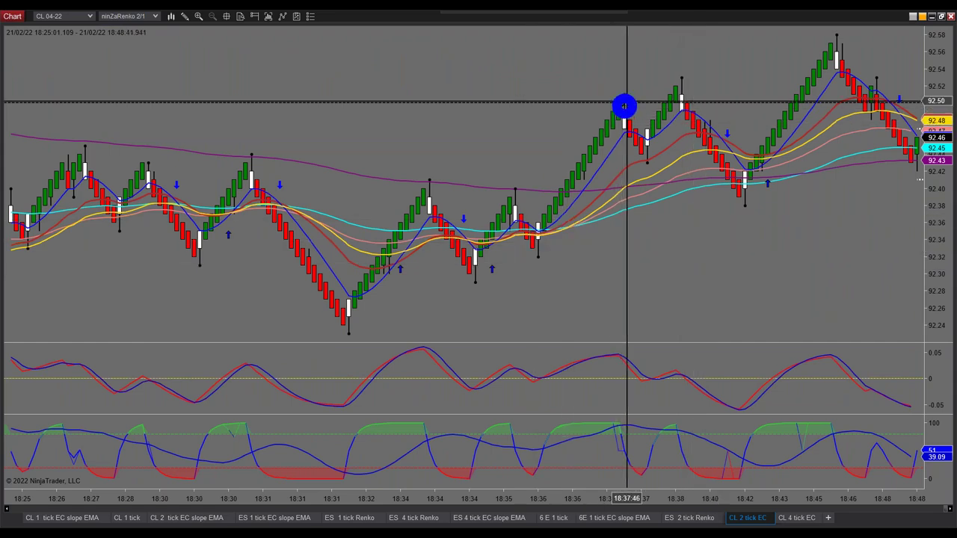
scroll(824, 220, "down", 2)
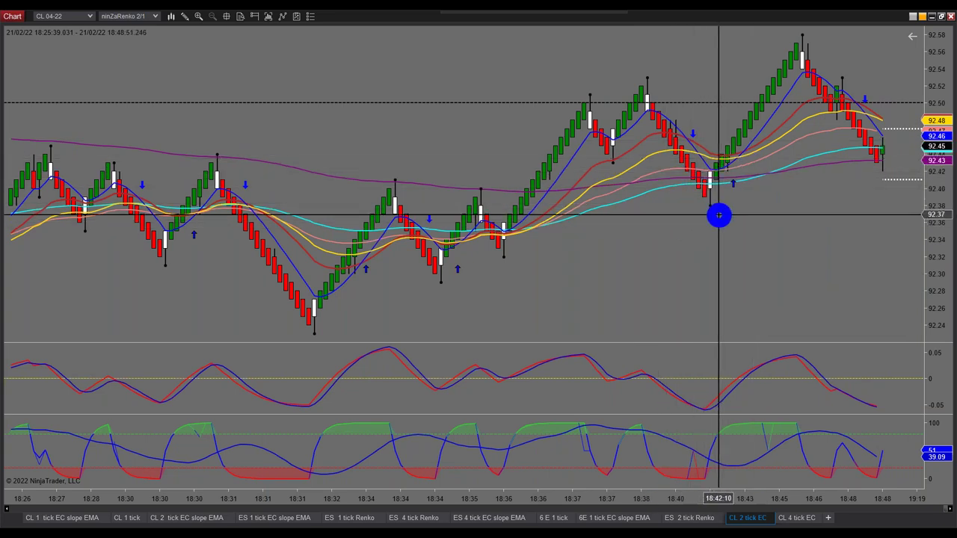
left_click(943, 17)
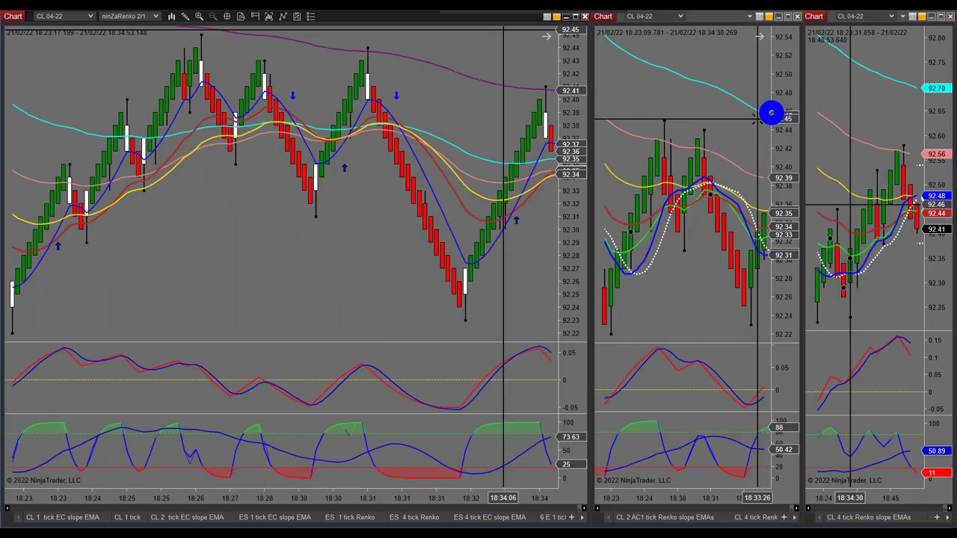
left_click(547, 36)
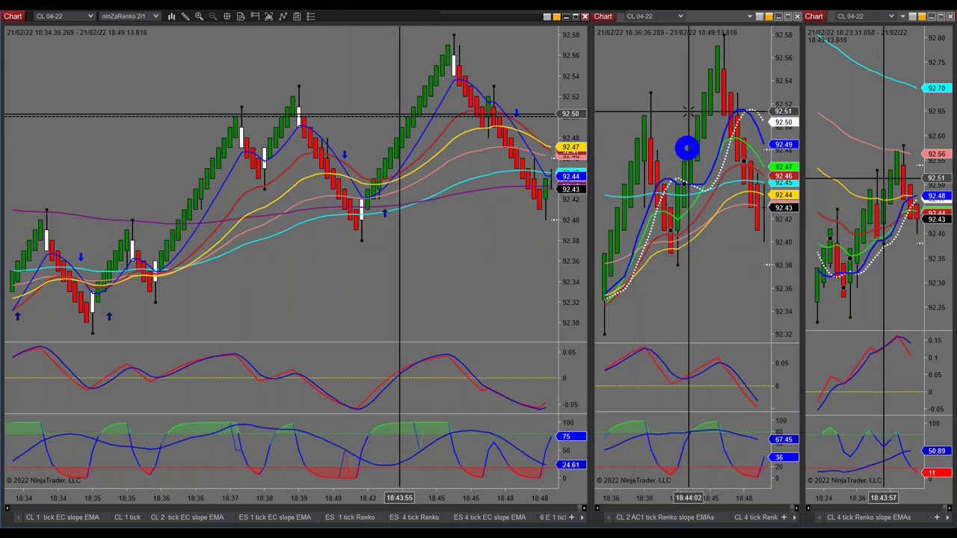
scroll(393, 211, "down", 2)
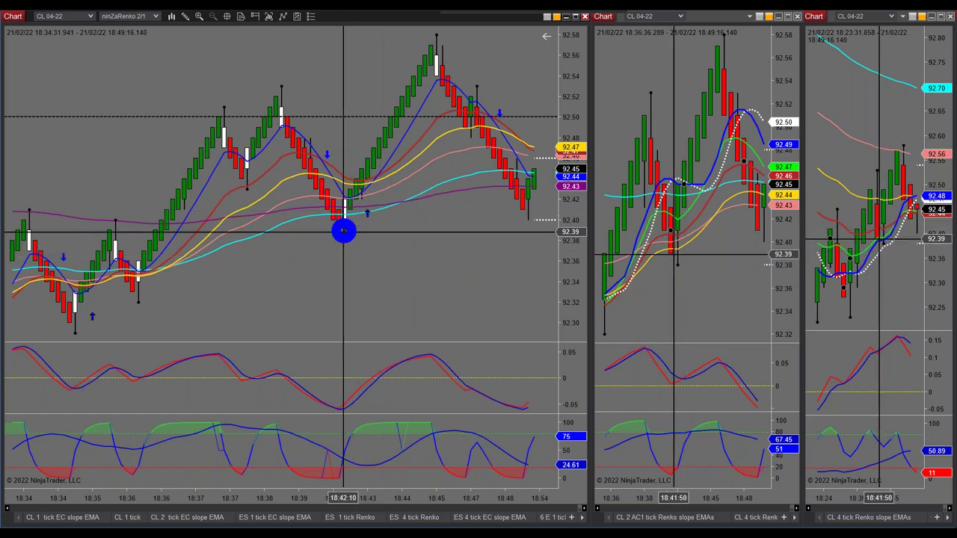
Step: Maximize the 2/1 Renko chart and go back to the price swings between about 17:04 and 17:11
scroll(346, 250, "up", 3)
scroll(348, 258, "up", 15)
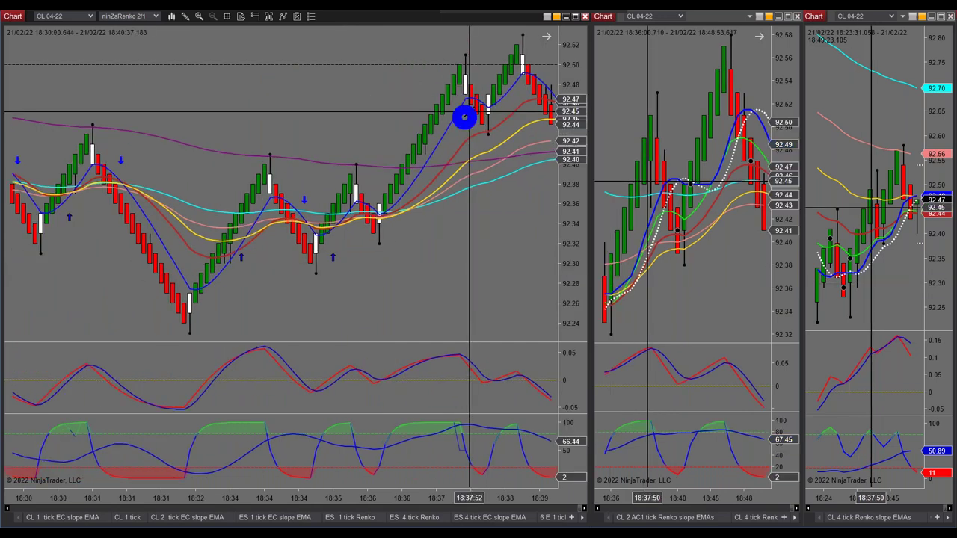
left_click(571, 18)
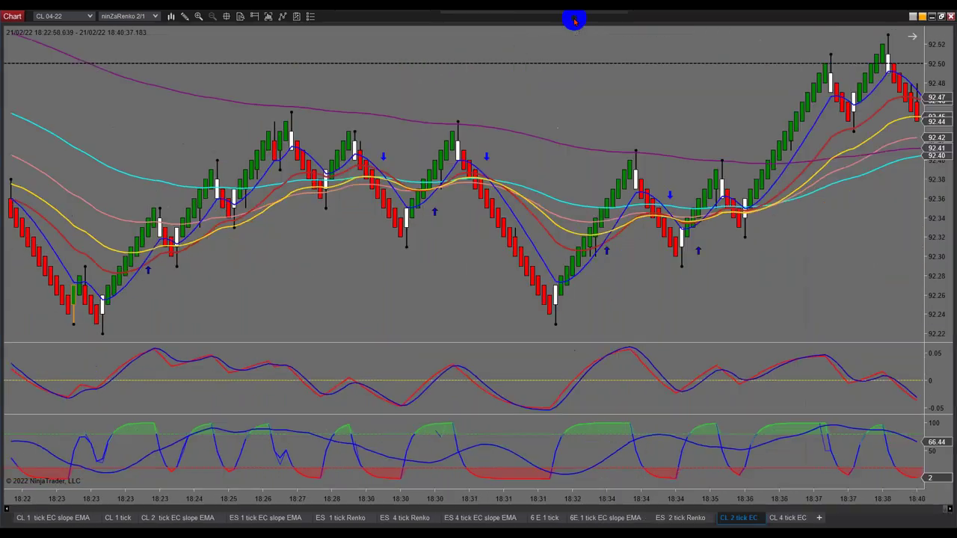
scroll(423, 254, "up", 10)
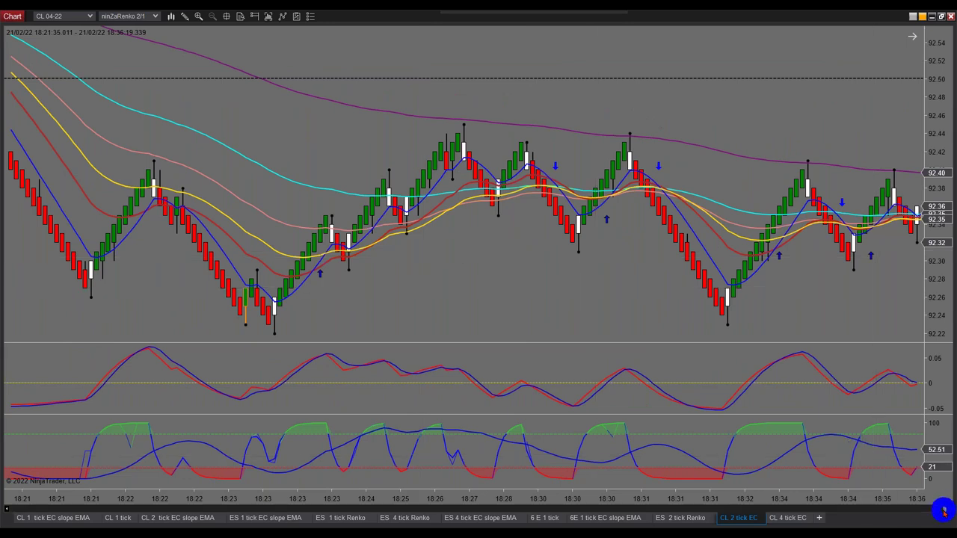
scroll(941, 511, "up", 10)
scroll(940, 512, "up", 15)
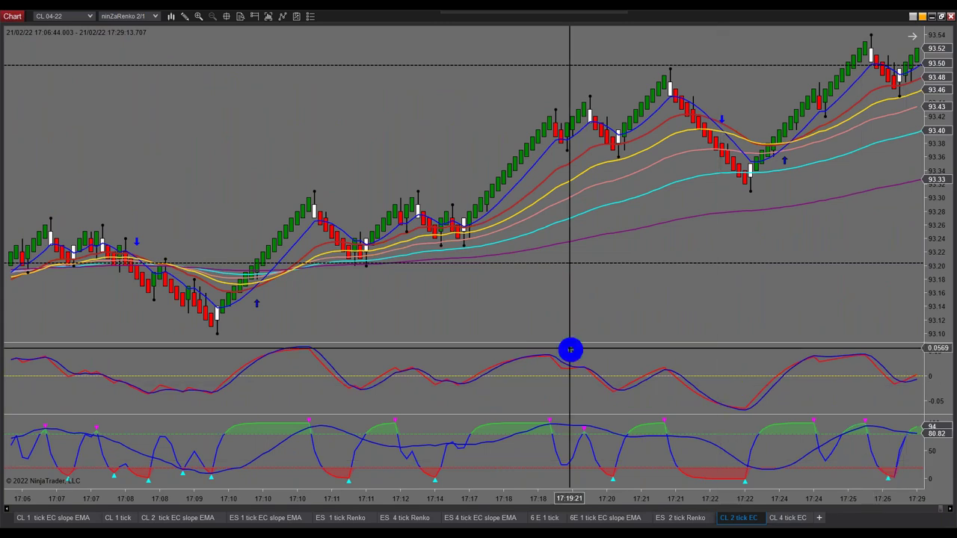
scroll(572, 346, "up", 3)
scroll(573, 340, "up", 6)
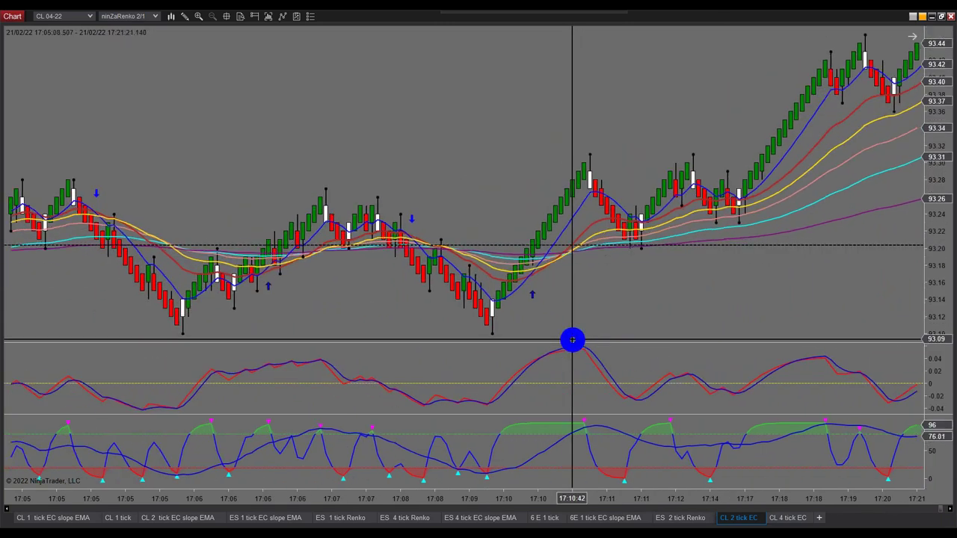
scroll(572, 340, "up", 6)
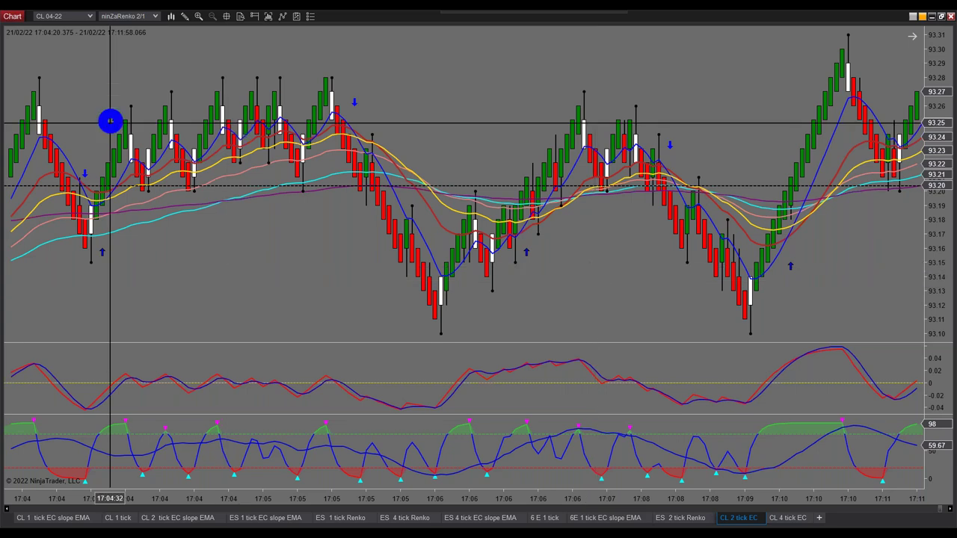
Step: Examine the moving averages, signal arrows and oscillators from about 17:04 to 17:33, returning to the 17:04 swings
left_click_drag(127, 506, 165, 266)
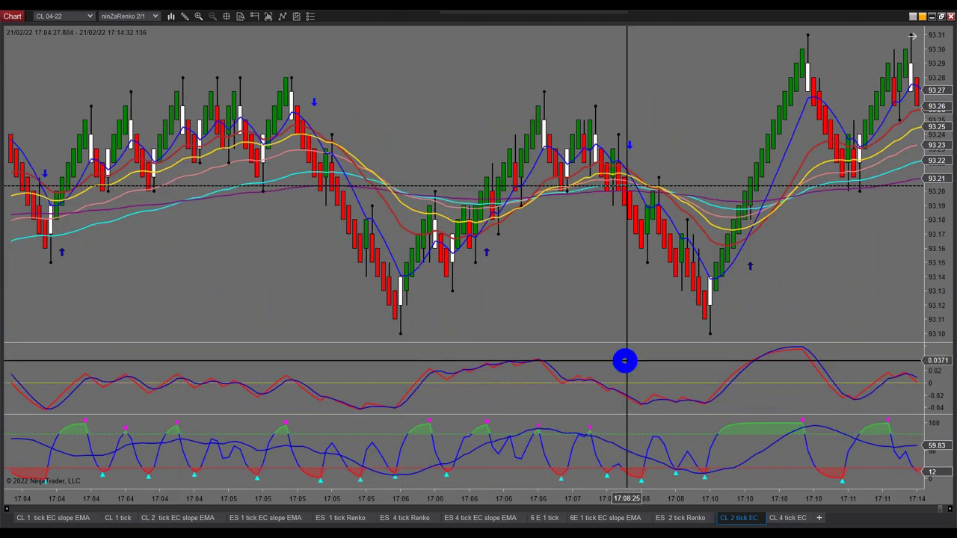
left_click_drag(524, 304, 381, 352)
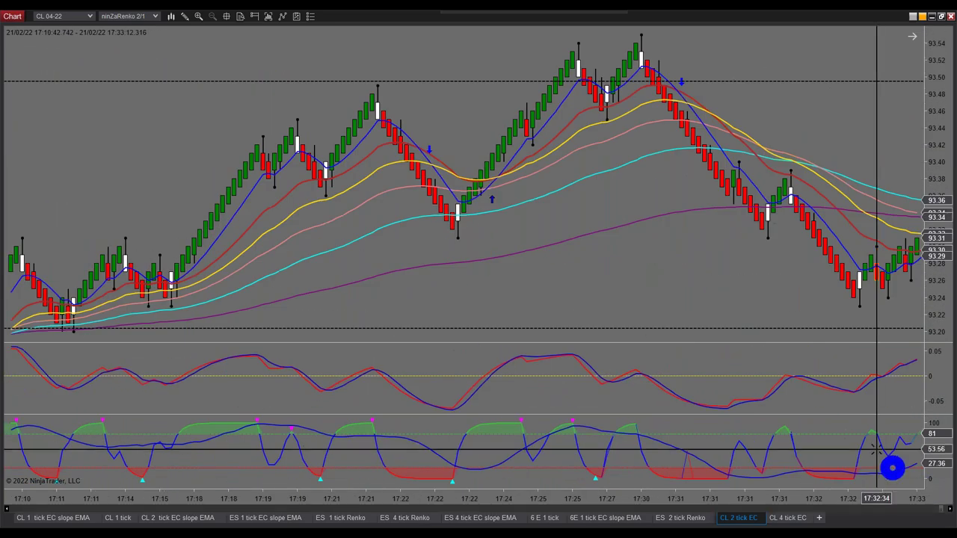
scroll(384, 262, "up", 10)
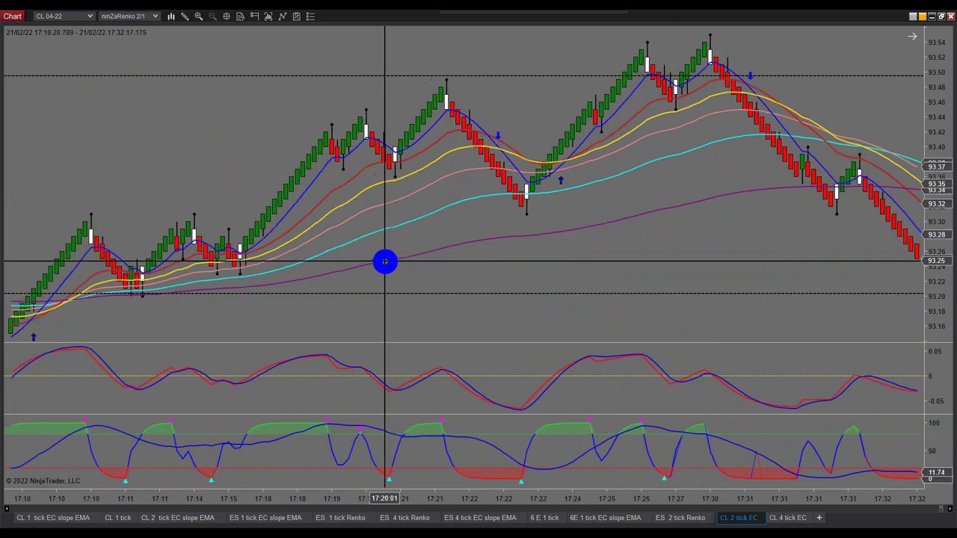
scroll(440, 302, "up", 10)
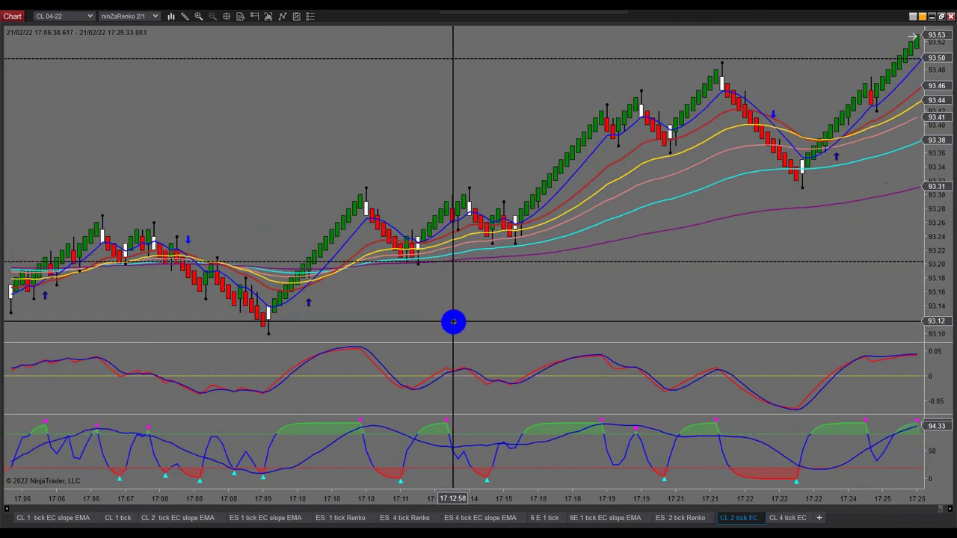
scroll(307, 309, "up", 10)
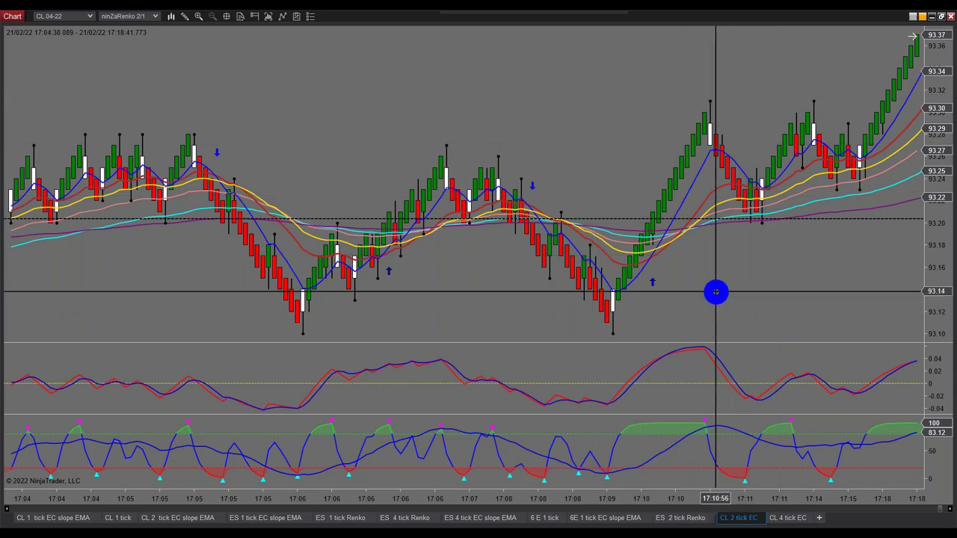
scroll(715, 292, "up", 5)
scroll(715, 292, "up", 4)
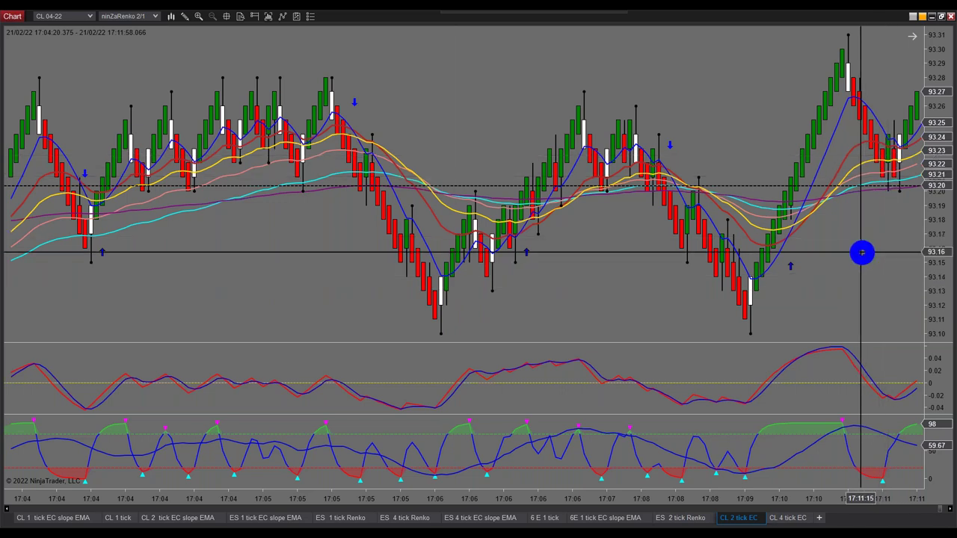
Step: Examine the price swings and oscillators on the maximized 2/1 Renko chart between about 17:04 and 17:22
scroll(857, 253, "up", 5)
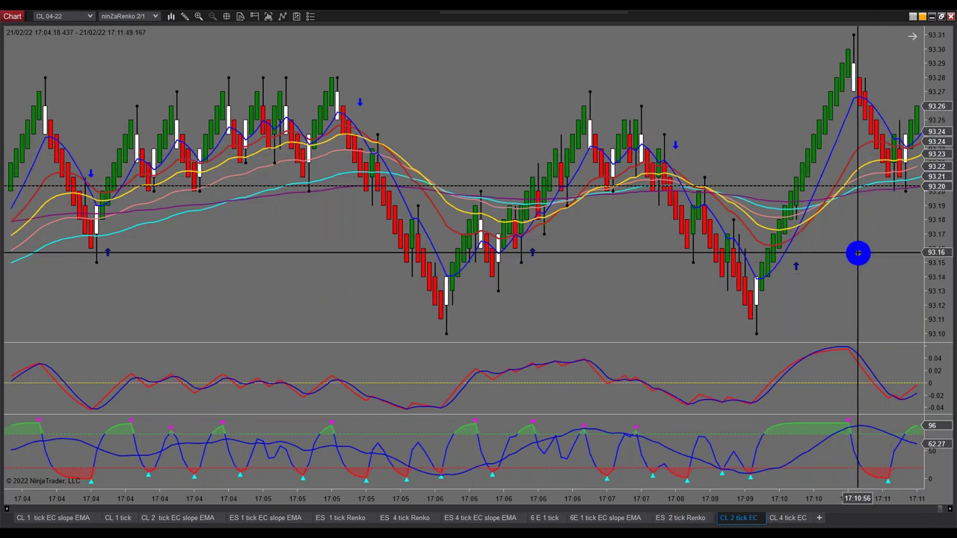
scroll(857, 253, "up", 1)
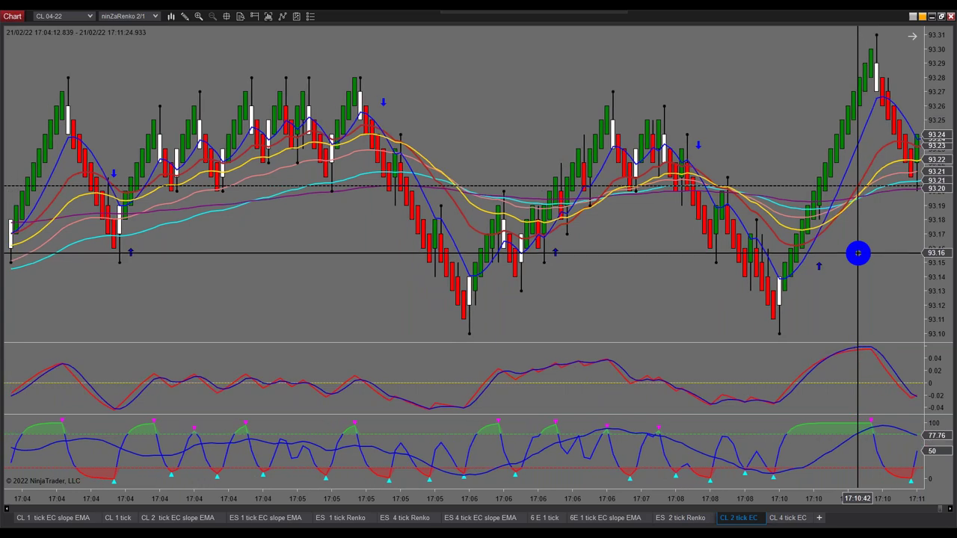
scroll(886, 265, "down", 15)
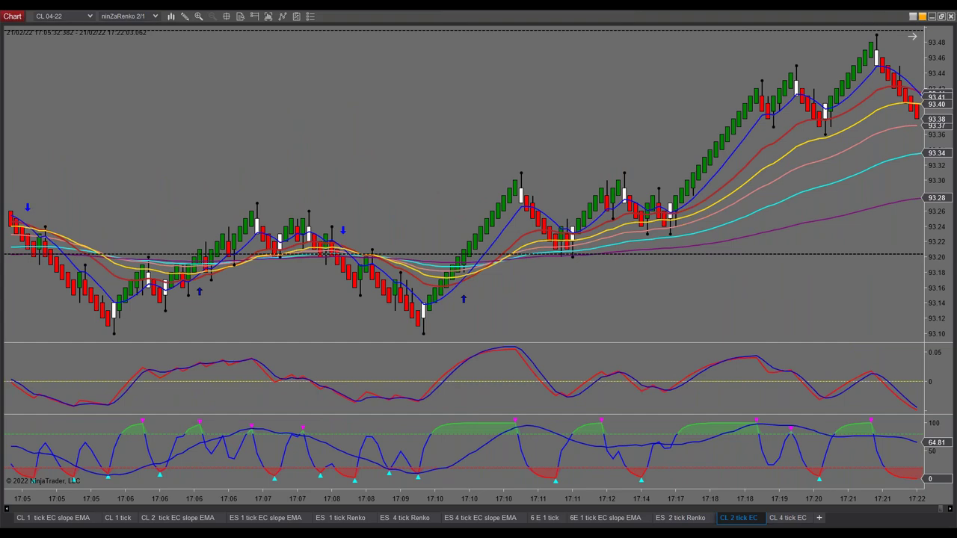
left_click_drag(635, 192, 661, 266)
scroll(661, 267, "up", 10)
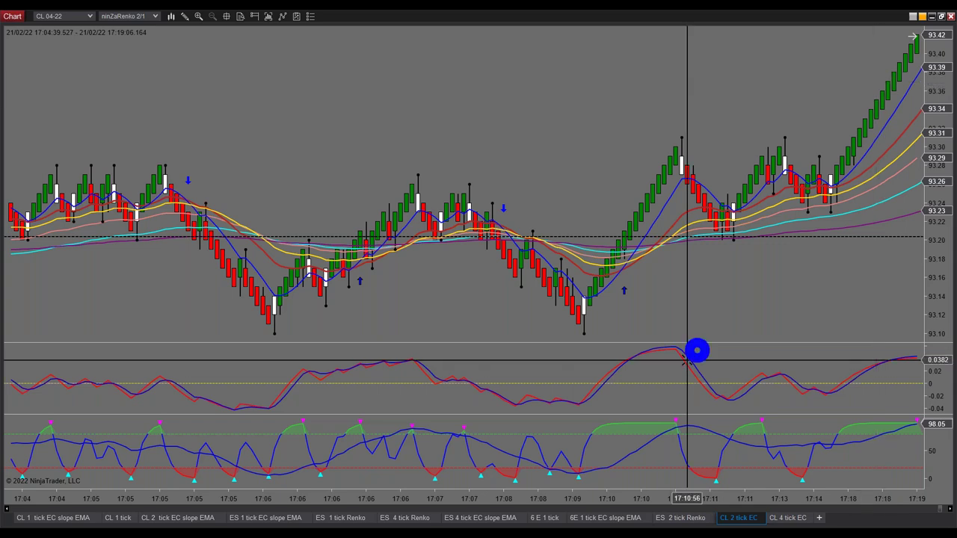
Step: Switch to the Process Not Outcome workbook in Excel, review the stop and target in the Trade Profit Calculator, and return to the charts
mouse_move(342, 521)
left_click(435, 500)
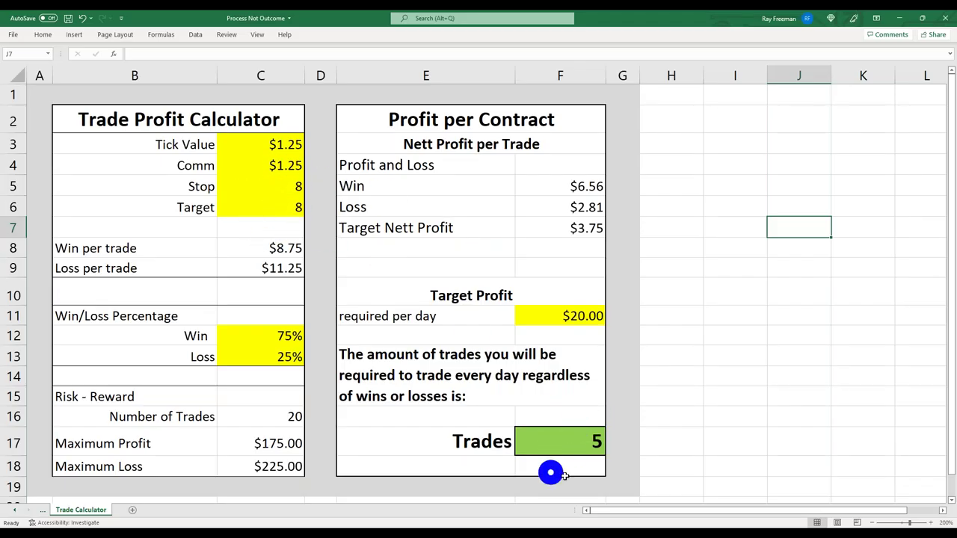
left_click_drag(298, 194, 298, 211)
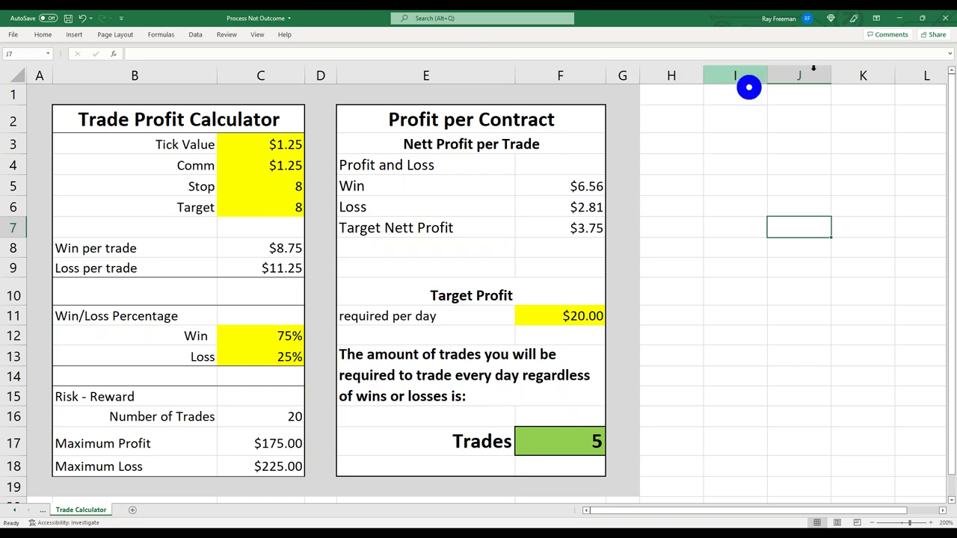
left_click(899, 20)
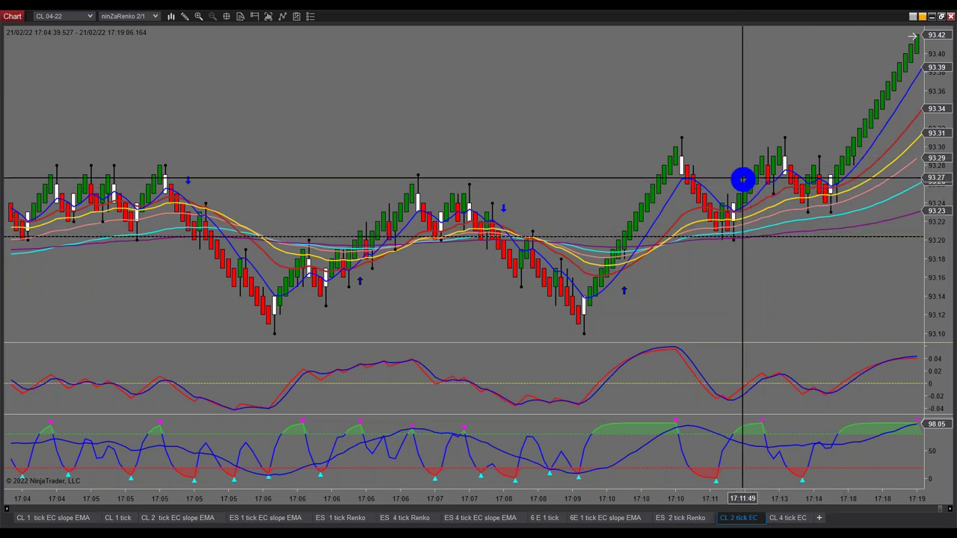
Step: Restore the 2/1 chart to its tiled size and compare the 17:06 to 17:22 swings with the neighbouring CL charts
mouse_move(940, 74)
left_mouse_down()
mouse_move(941, 222)
mouse_move(934, 89)
mouse_move(941, 26)
mouse_move(931, 60)
left_mouse_up()
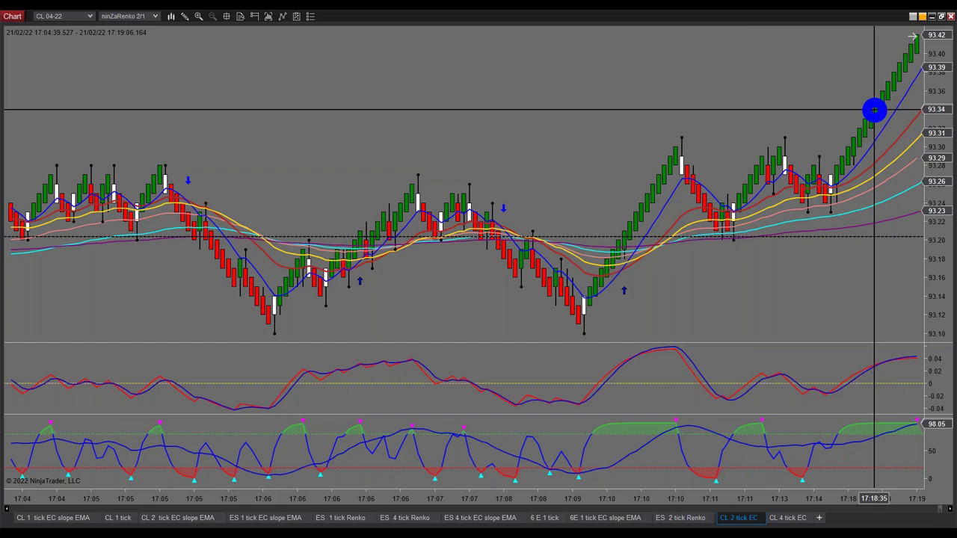
left_click(941, 16)
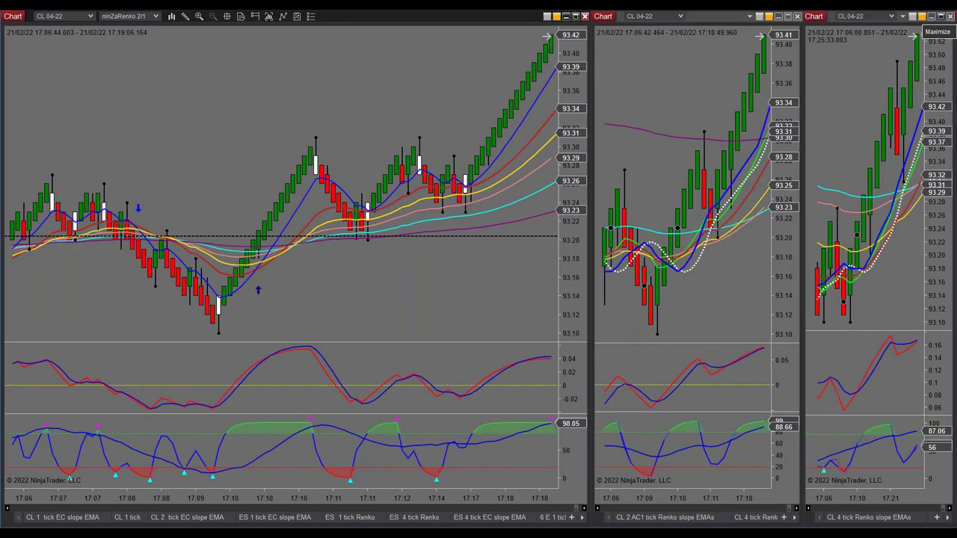
scroll(274, 98, "up", 2)
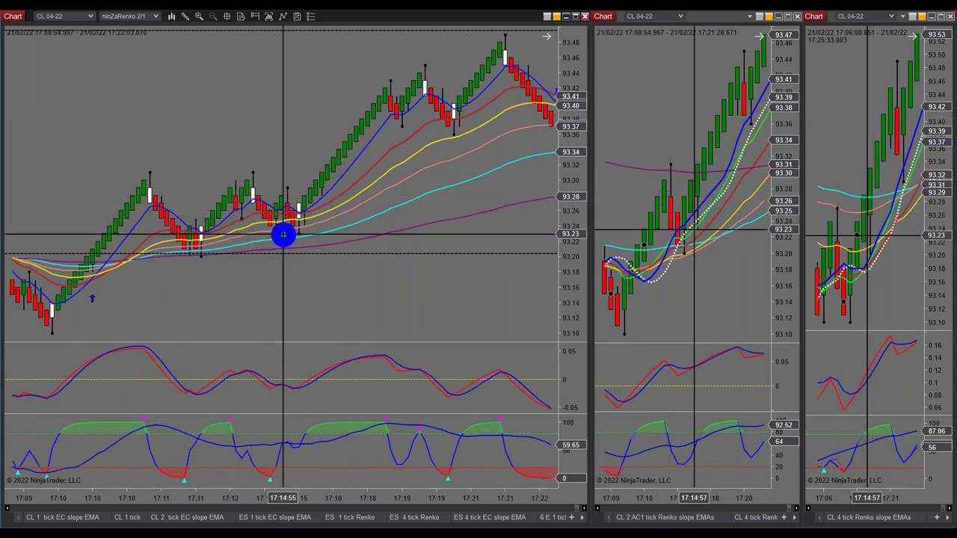
scroll(321, 175, "up", 1)
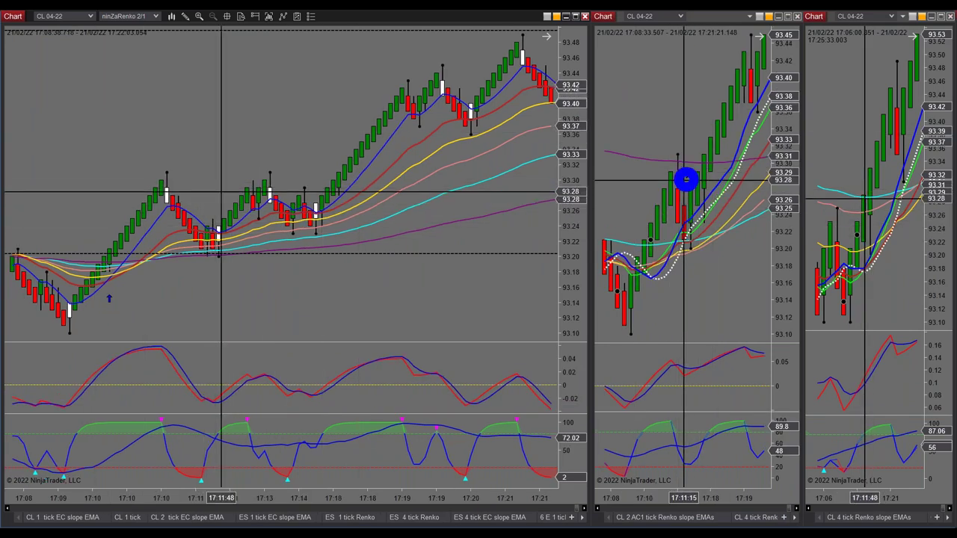
scroll(675, 165, "up", 5)
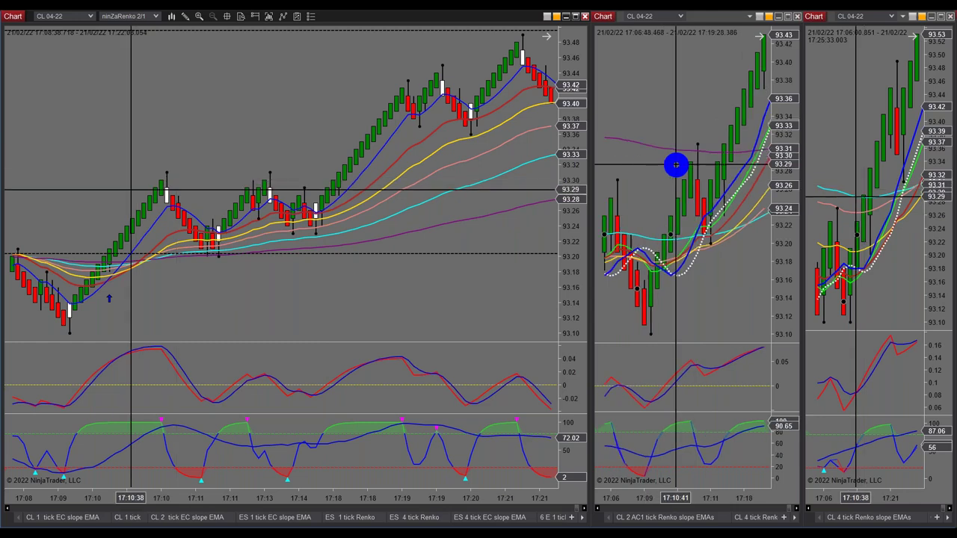
scroll(649, 92, "down", 3)
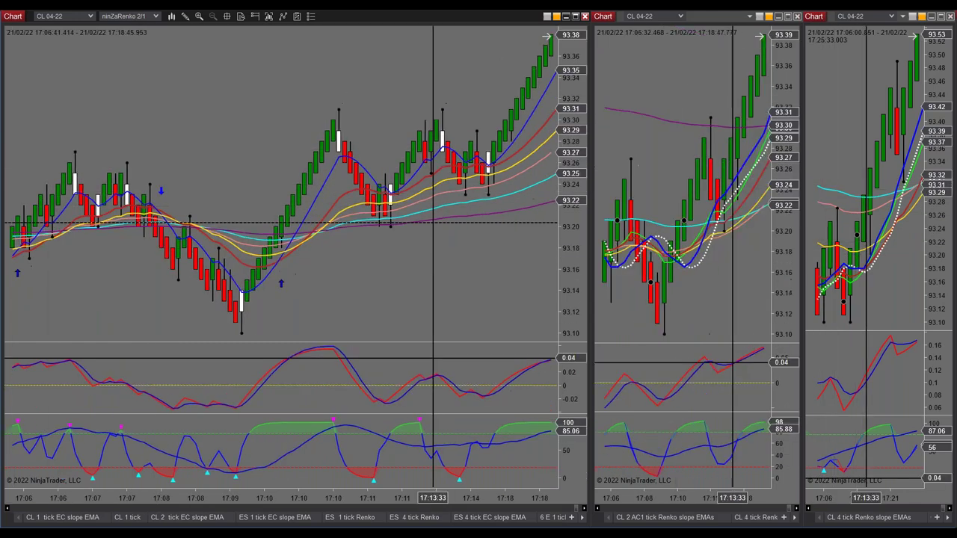
scroll(519, 130, "up", 3)
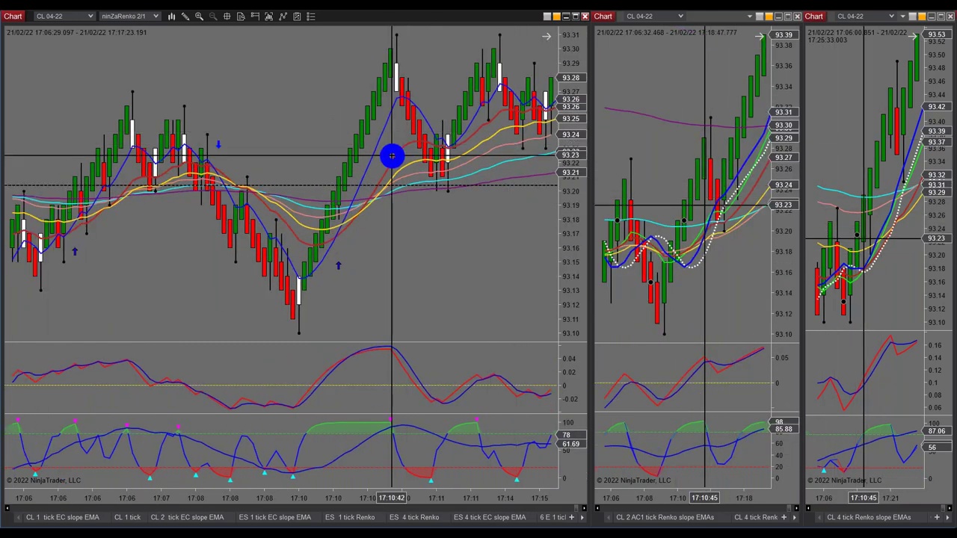
left_click_drag(731, 432, 690, 118)
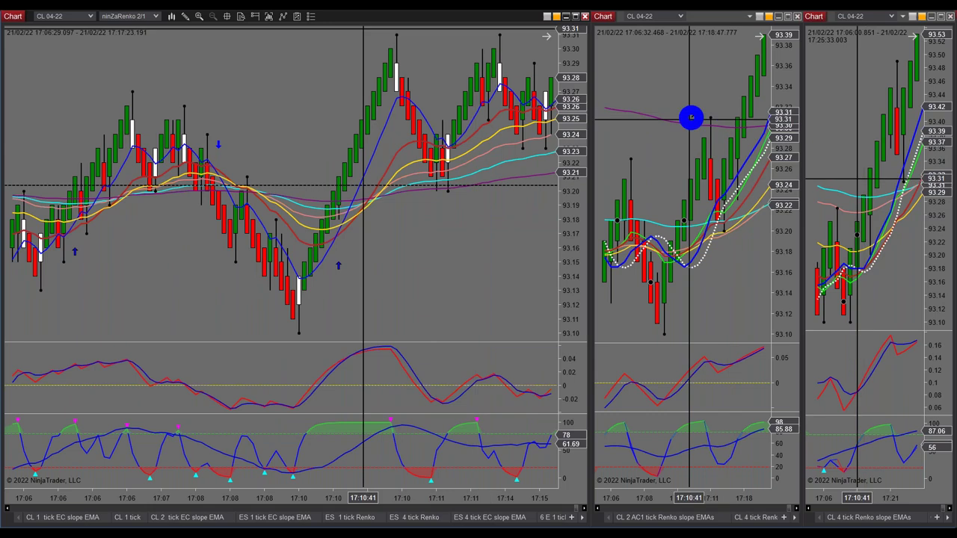
Step: Follow the rise from about 17:09 to the 17:21 high, comparing the pullbacks with the moving averages on the tiled charts
scroll(331, 135, "down", 3)
left_click_drag(345, 133, 358, 167)
left_click_drag(687, 187, 690, 112)
left_click_drag(383, 217, 352, 267)
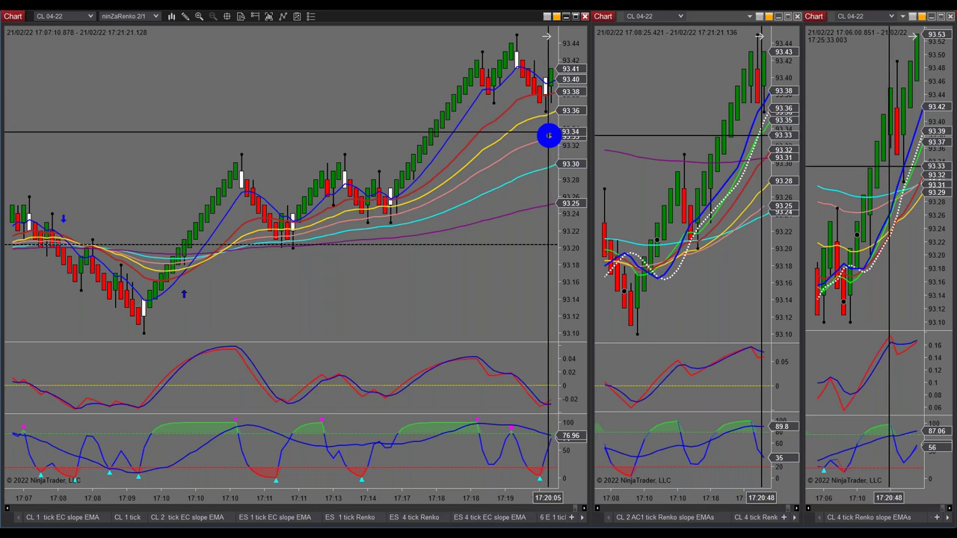
left_click(538, 72)
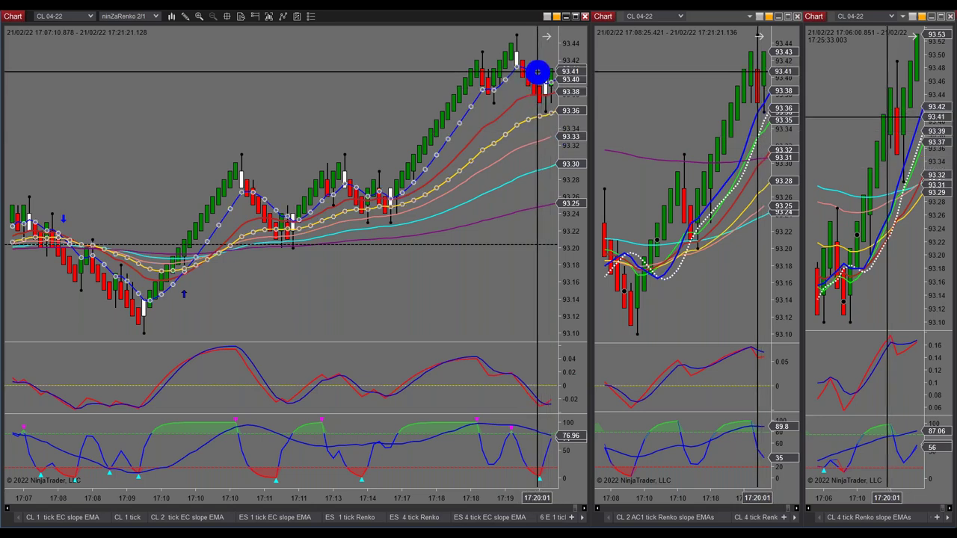
scroll(537, 71, "down", 5)
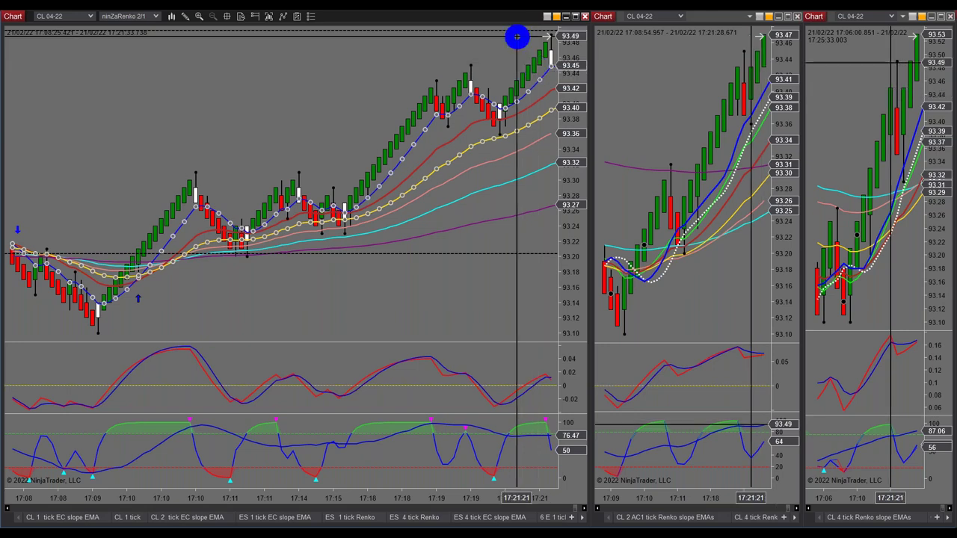
left_click(517, 58)
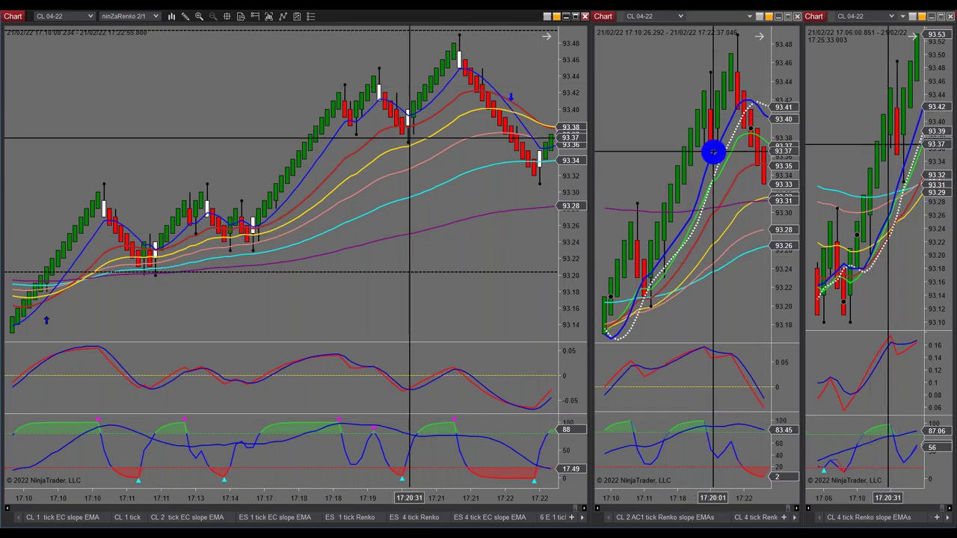
Step: Widen the 4/2 Renko chart to examine the decline to about 17:33 beside the 2/1 chart, and narrow it again
left_click_drag(794, 154, 935, 169)
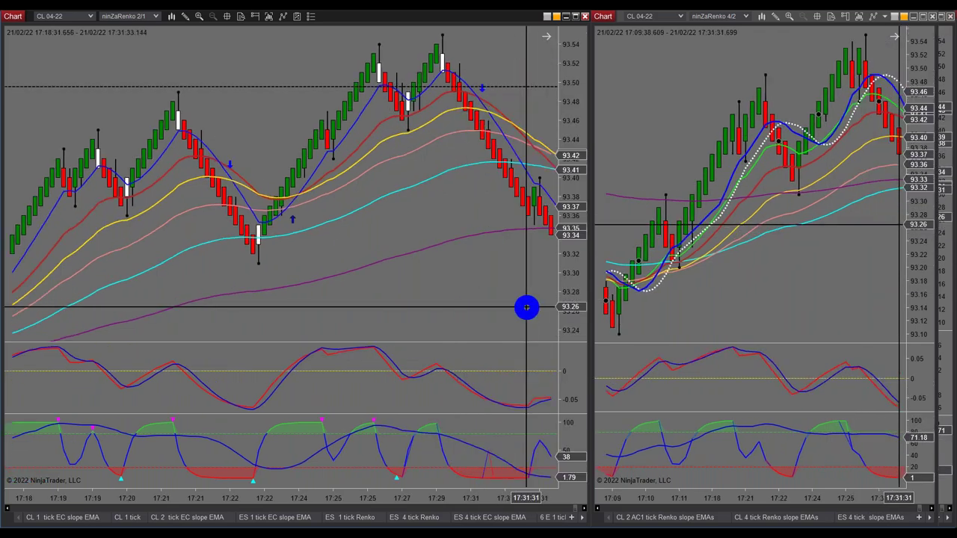
scroll(497, 314, "up", 4)
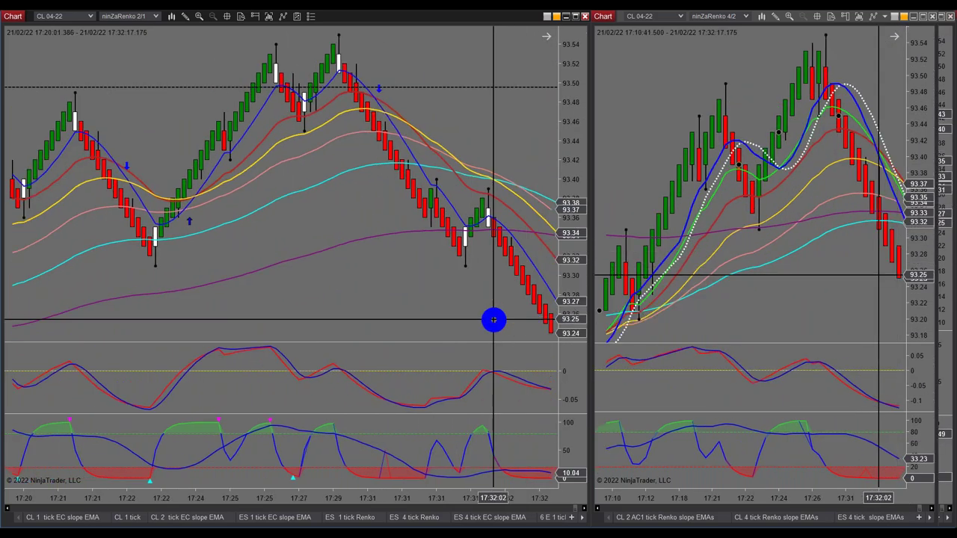
scroll(493, 320, "up", 5)
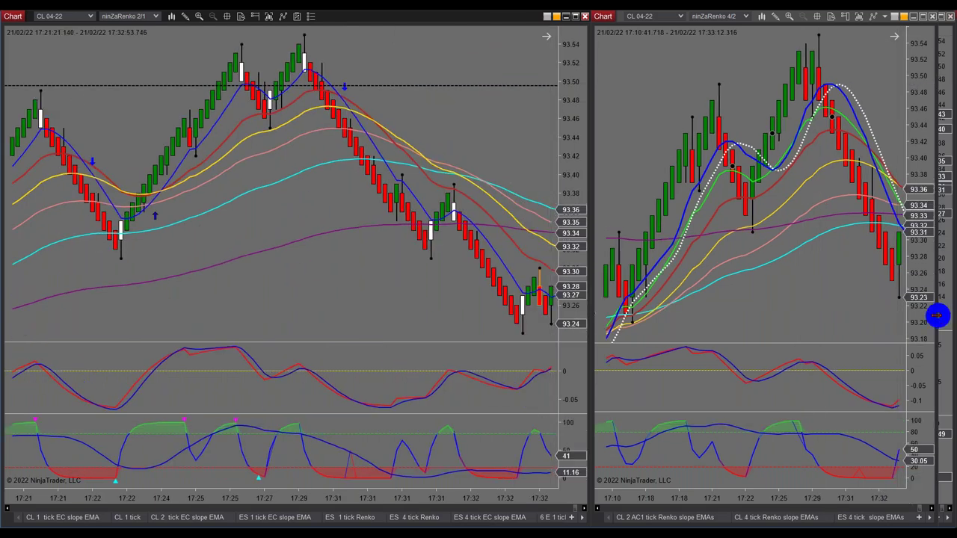
left_click_drag(935, 316, 798, 321)
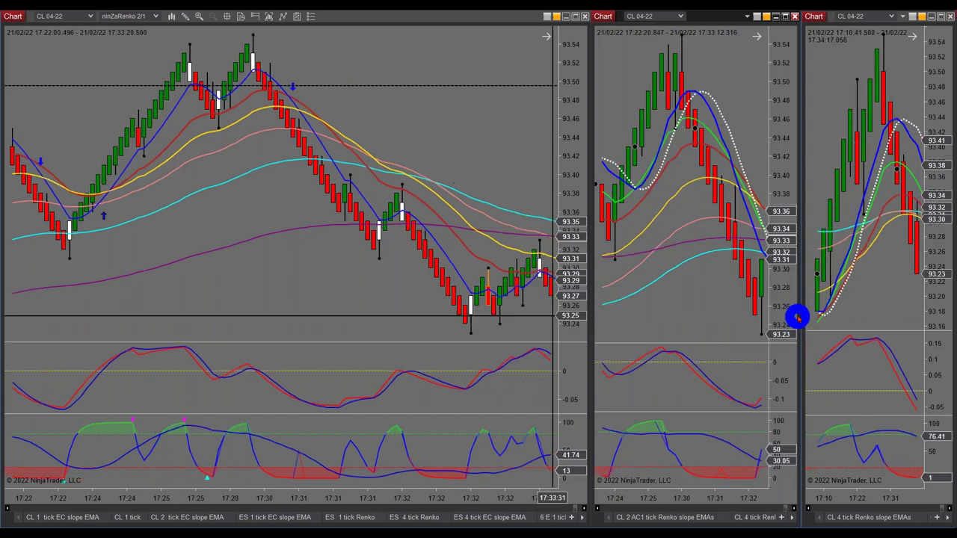
Step: Compare the twin highs between about 17:25 and 17:30 with the 93.50 level across the three CL charts
scroll(98, 263, "up", 5)
left_click_drag(292, 42, 338, 153)
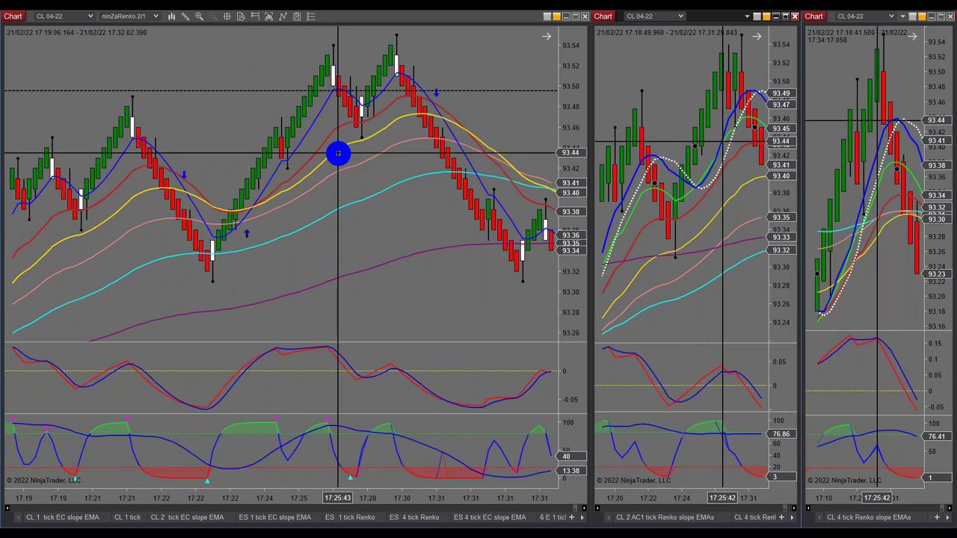
left_click_drag(338, 153, 733, 327)
left_click_drag(273, 90, 430, 133)
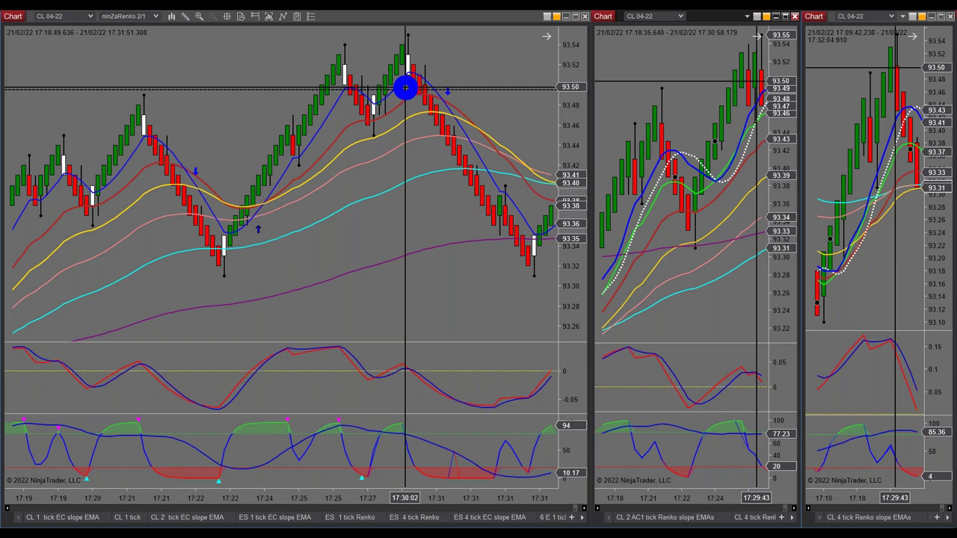
left_click_drag(405, 87, 405, 89)
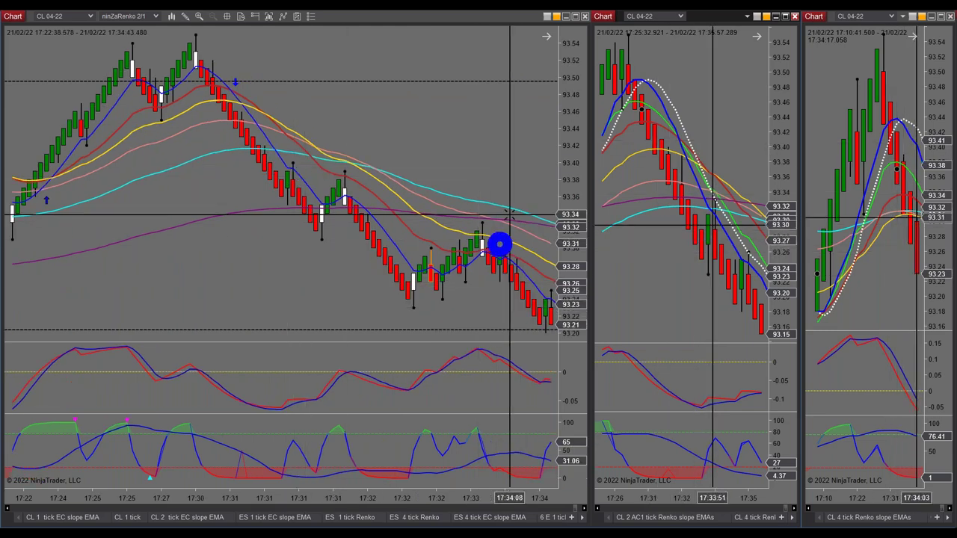
Step: Examine the decline after the 17:30 high against the moving averages and oscillators on all three charts, continuing to about 17:39
scroll(664, 216, "up", 5)
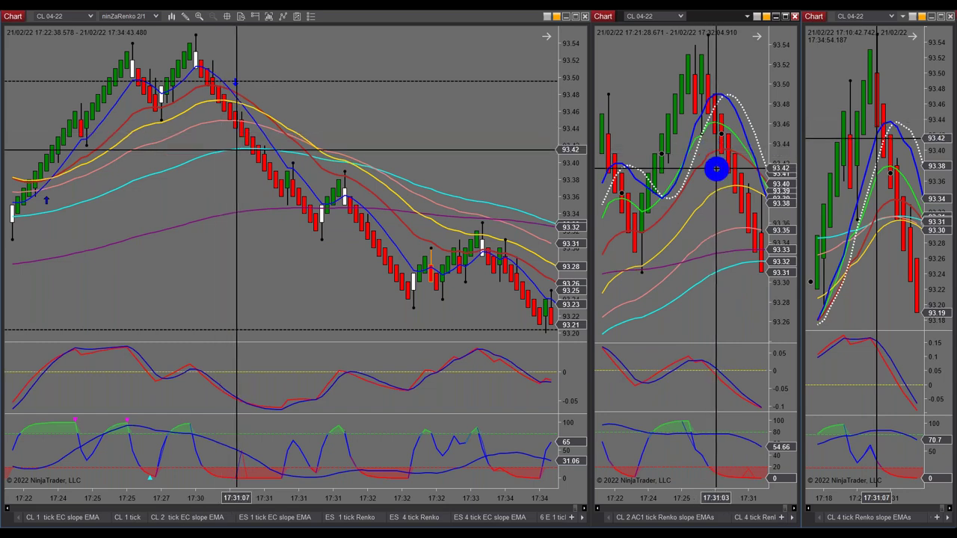
scroll(715, 170, "up", 5)
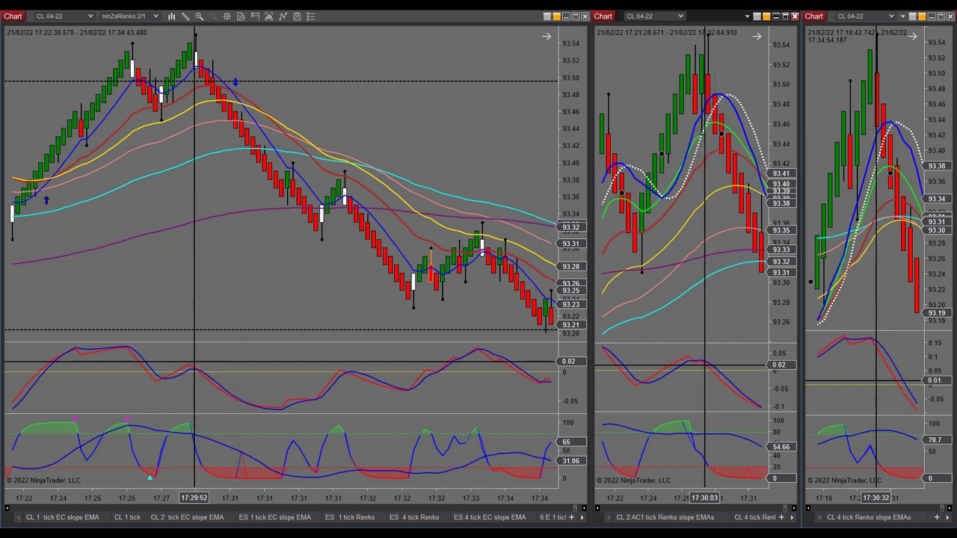
mouse_move(219, 179)
left_mouse_down()
mouse_move(229, 179)
mouse_move(209, 177)
mouse_move(249, 241)
mouse_move(230, 224)
mouse_move(204, 227)
mouse_move(235, 237)
mouse_move(213, 207)
mouse_move(269, 255)
mouse_move(450, 118)
mouse_move(434, 143)
mouse_move(246, 228)
mouse_move(207, 154)
mouse_move(199, 247)
mouse_move(327, 230)
mouse_move(433, 107)
mouse_move(448, 167)
mouse_move(438, 207)
mouse_move(367, 89)
mouse_move(416, 53)
mouse_move(672, 71)
mouse_move(720, 152)
mouse_move(728, 112)
mouse_move(728, 122)
left_mouse_up()
mouse_move(391, 102)
left_mouse_down()
mouse_move(376, 98)
mouse_move(506, 263)
mouse_move(332, 97)
mouse_move(456, 257)
left_mouse_up()
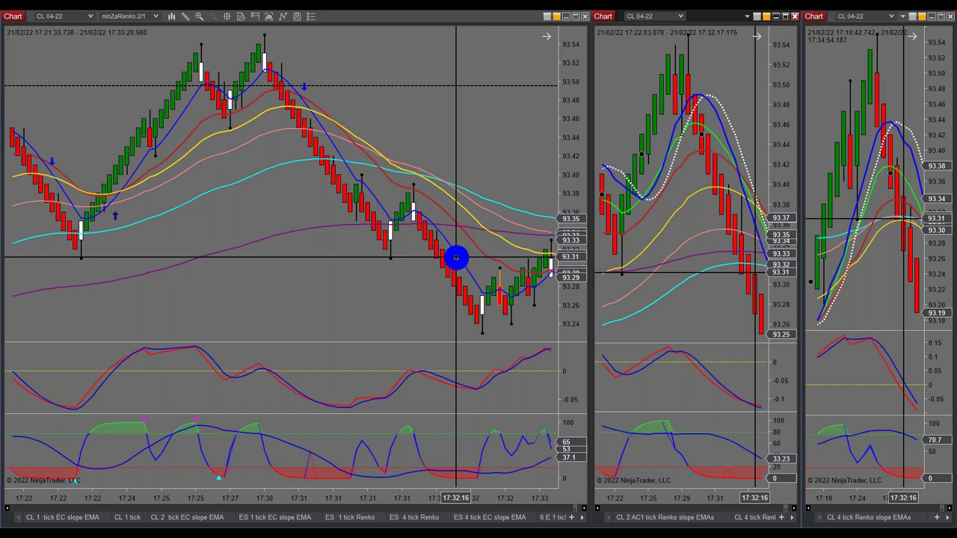
mouse_move(455, 258)
left_mouse_down()
mouse_move(331, 120)
mouse_move(332, 109)
mouse_move(296, 156)
mouse_move(305, 130)
left_mouse_up()
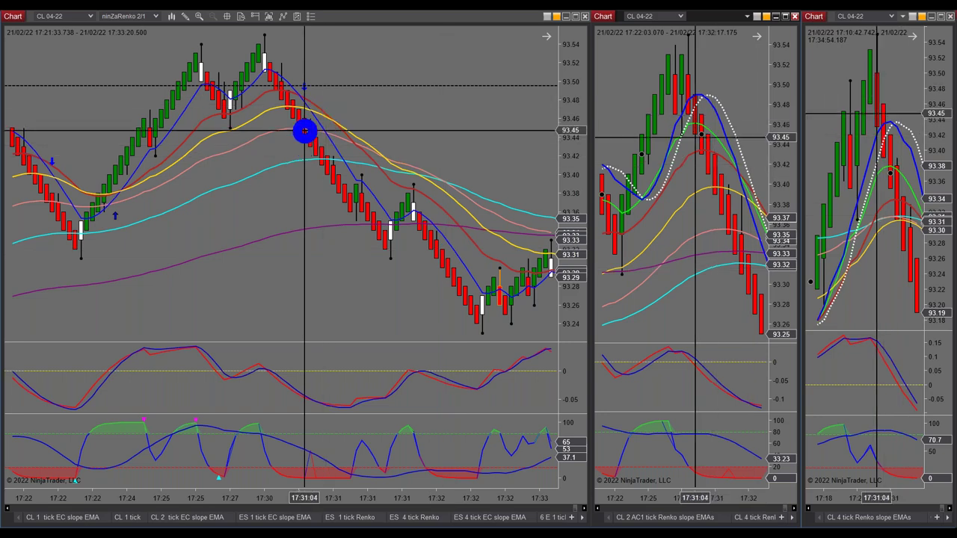
mouse_move(305, 131)
left_mouse_down()
mouse_move(147, 257)
mouse_move(180, 266)
left_mouse_up()
mouse_move(662, 65)
left_mouse_down()
mouse_move(668, 216)
mouse_move(707, 267)
mouse_move(709, 191)
mouse_move(703, 242)
mouse_move(690, 237)
mouse_move(685, 264)
mouse_move(677, 261)
left_mouse_up()
mouse_move(246, 231)
left_mouse_down()
mouse_move(303, 265)
mouse_move(250, 282)
mouse_move(218, 263)
mouse_move(305, 449)
mouse_move(586, 510)
left_mouse_up()
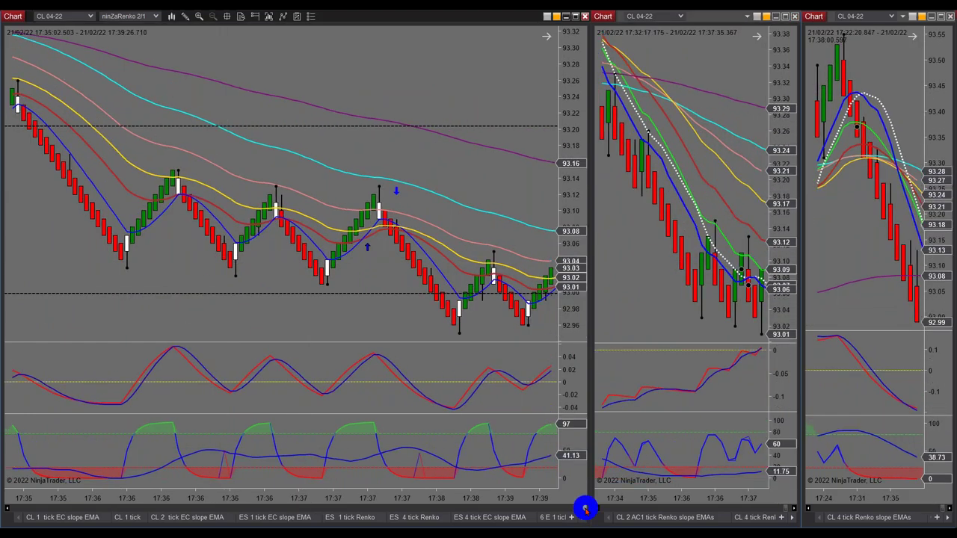
Step: Examine the marked short trade's entry and Target1 between about 17:47 and 17:51, and follow the decline past the R2 line
mouse_move(496, 187)
left_mouse_down()
mouse_move(505, 170)
mouse_move(109, 122)
mouse_move(379, 294)
mouse_move(258, 269)
mouse_move(246, 188)
mouse_move(252, 77)
mouse_move(281, 99)
mouse_move(314, 177)
mouse_move(272, 98)
mouse_move(277, 62)
mouse_move(291, 89)
mouse_move(309, 258)
mouse_move(346, 307)
mouse_move(486, 254)
mouse_move(337, 346)
mouse_move(348, 289)
mouse_move(184, 195)
mouse_move(216, 222)
mouse_move(257, 174)
mouse_move(177, 166)
mouse_move(237, 255)
mouse_move(207, 203)
mouse_move(38, 40)
mouse_move(247, 231)
left_mouse_up()
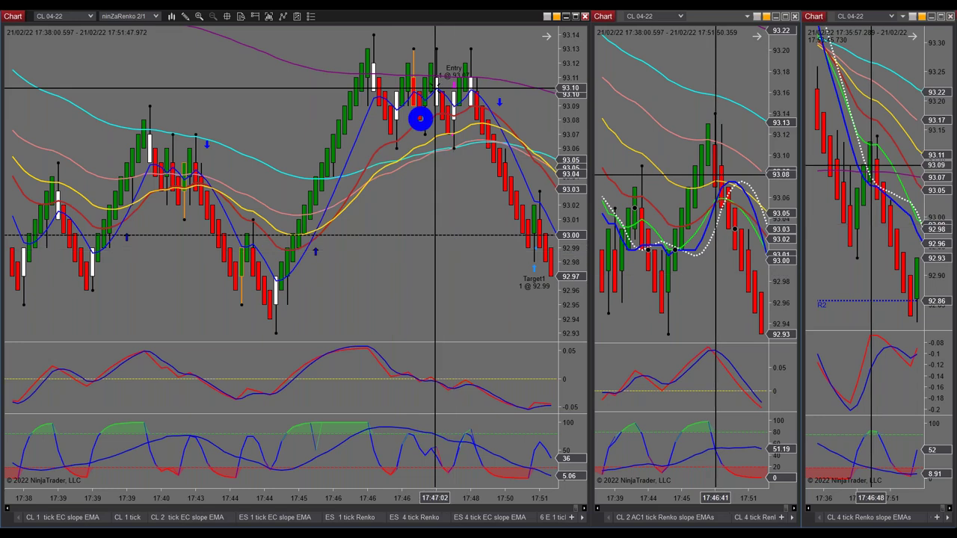
left_click_drag(647, 147, 672, 203)
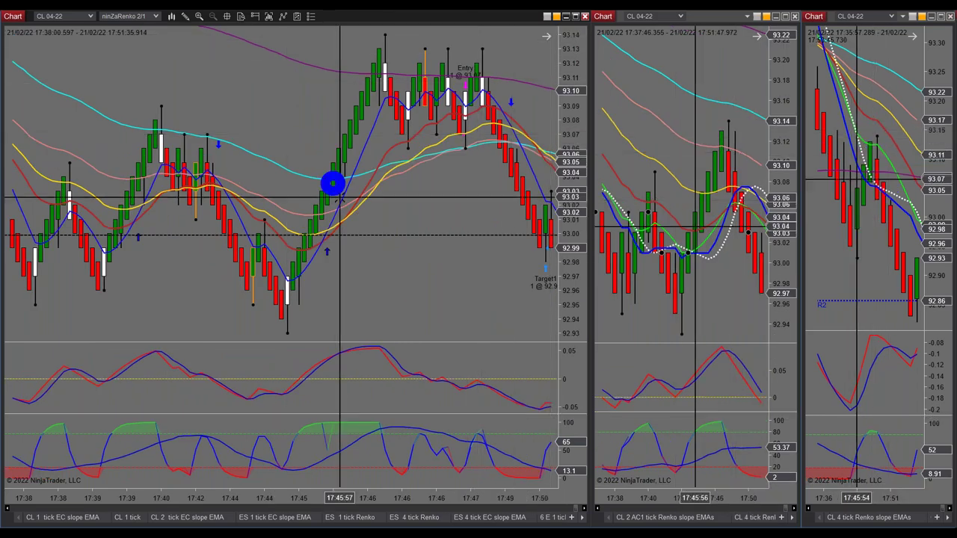
scroll(359, 150, "down", 6)
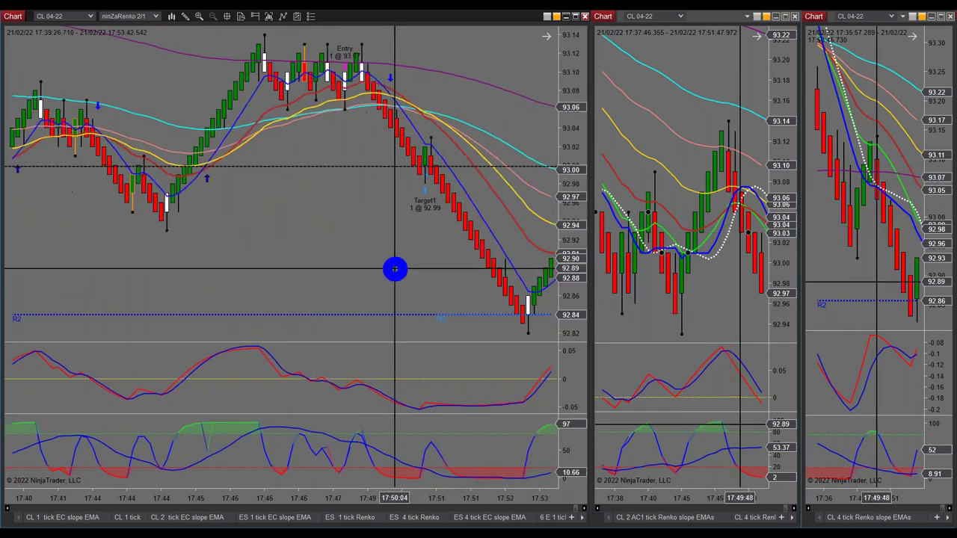
scroll(394, 269, "down", 5)
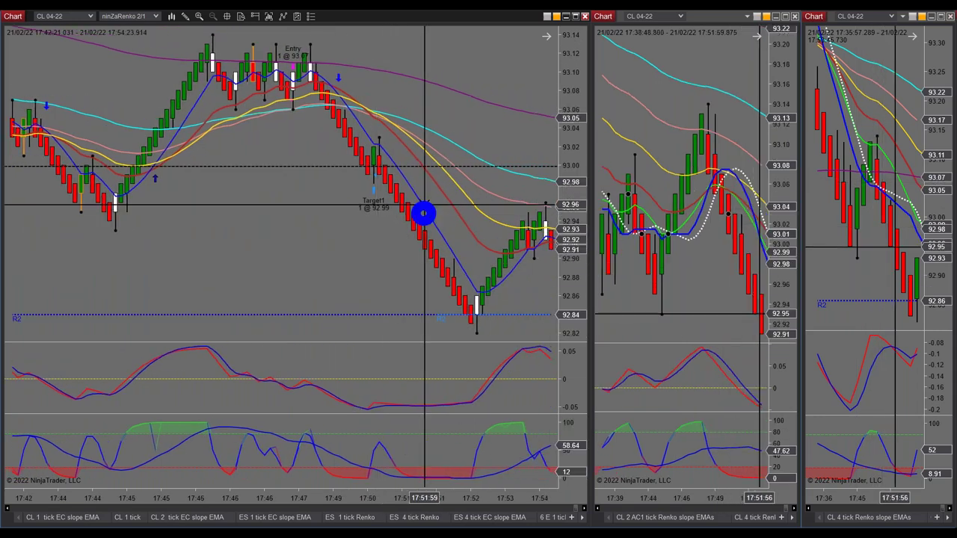
Step: Examine the decline from the 19:04 high to the R2 line and the following rebound on all three CL charts
scroll(405, 203, "down", 8)
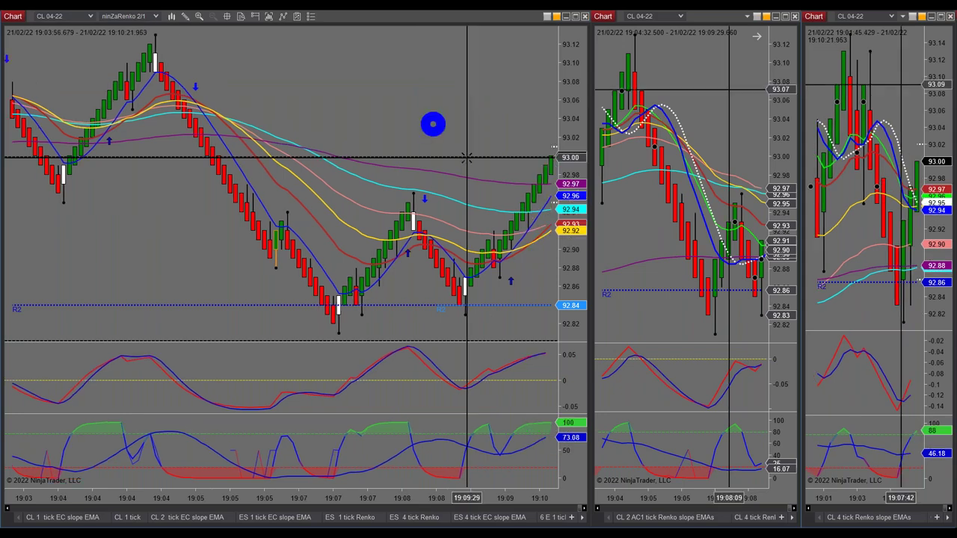
scroll(493, 180, "up", 3)
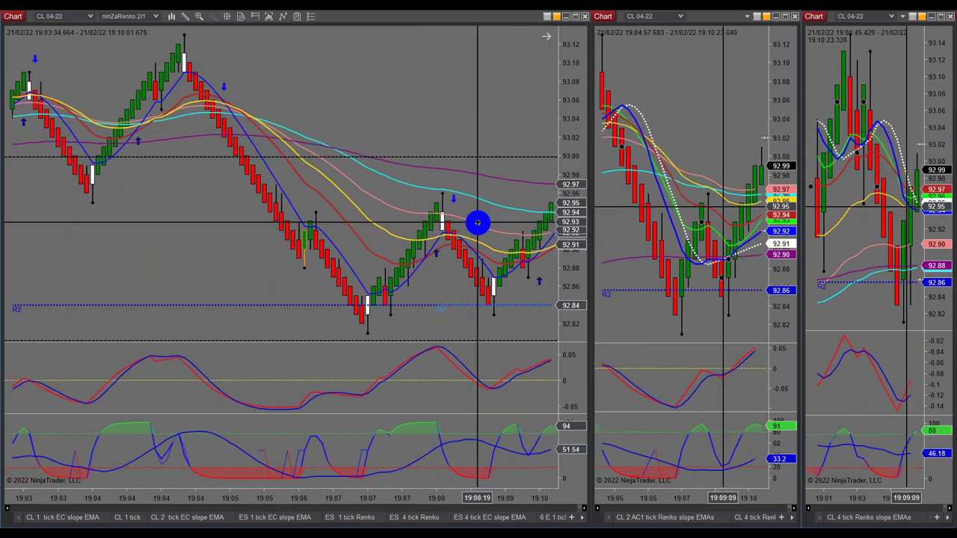
scroll(365, 299, "down", 3)
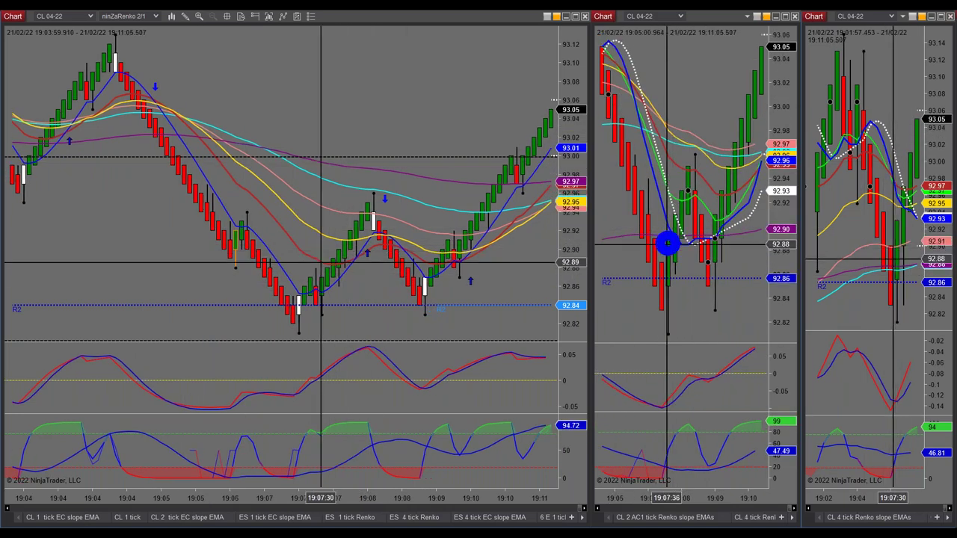
scroll(674, 229, "up", 5)
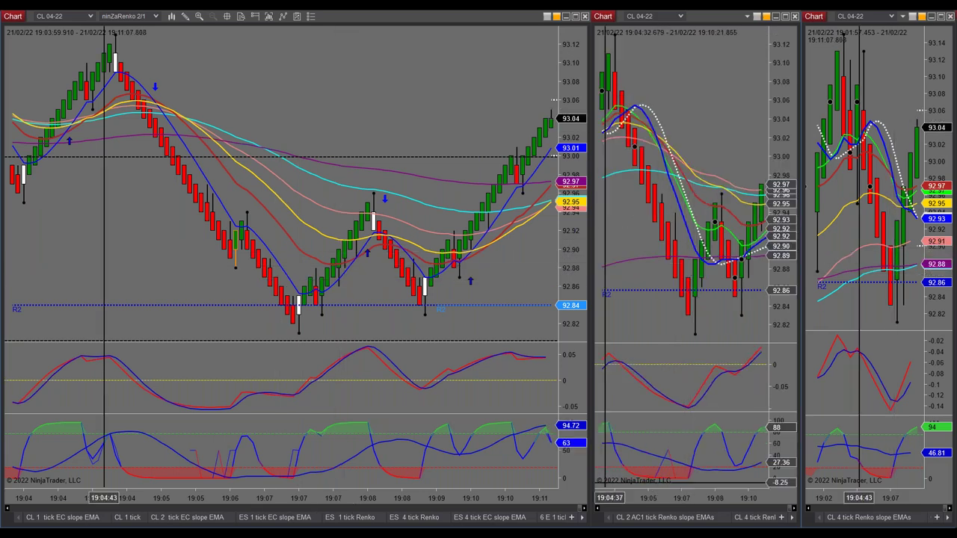
scroll(309, 72, "up", 2)
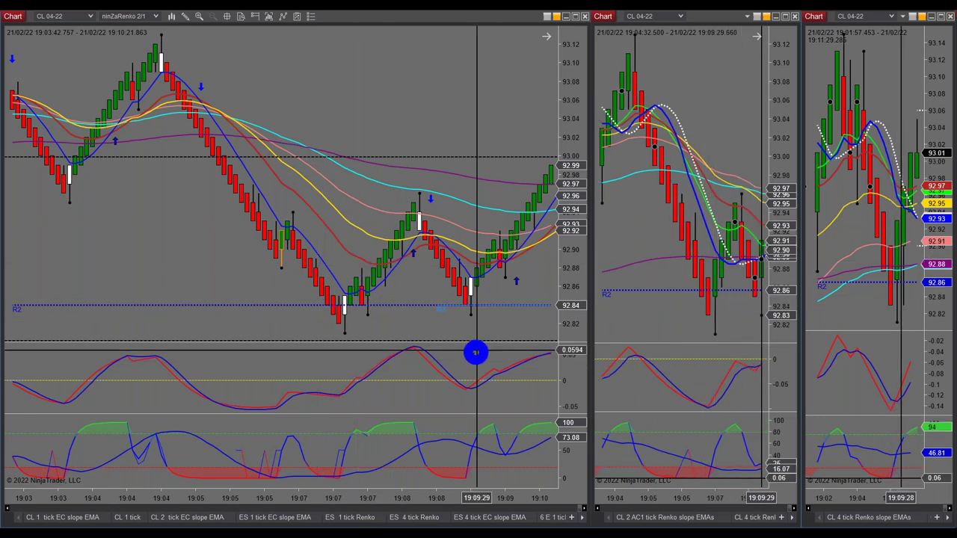
Step: Compare the second low near 19:09 at the R2 line with the 19:04 swing low across the charts, returning to the latest bars
scroll(473, 278, "down", 5)
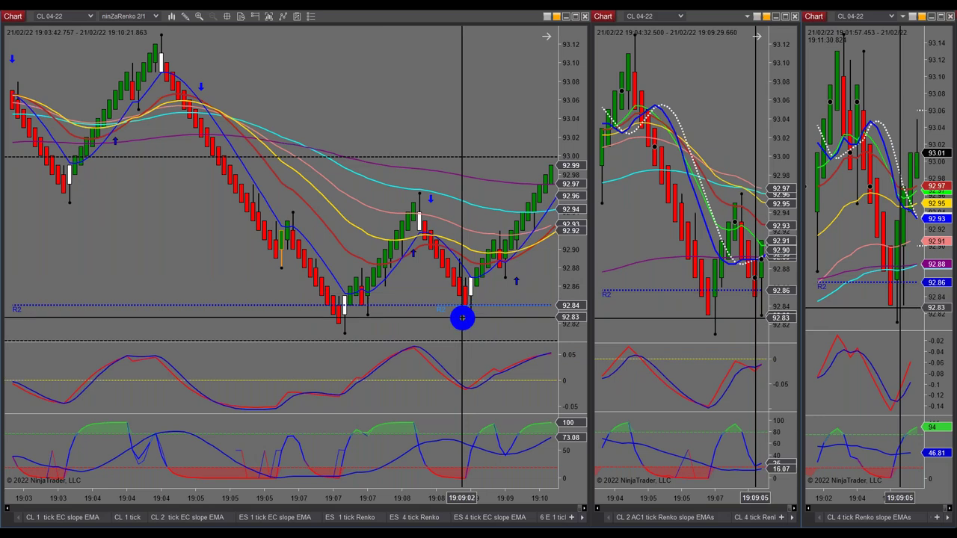
scroll(463, 319, "down", 1)
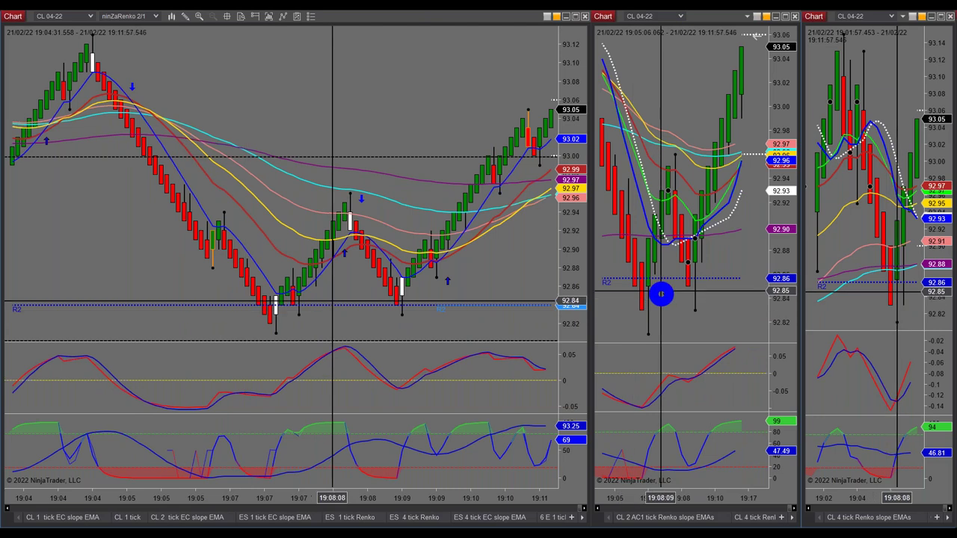
scroll(733, 200, "up", 5)
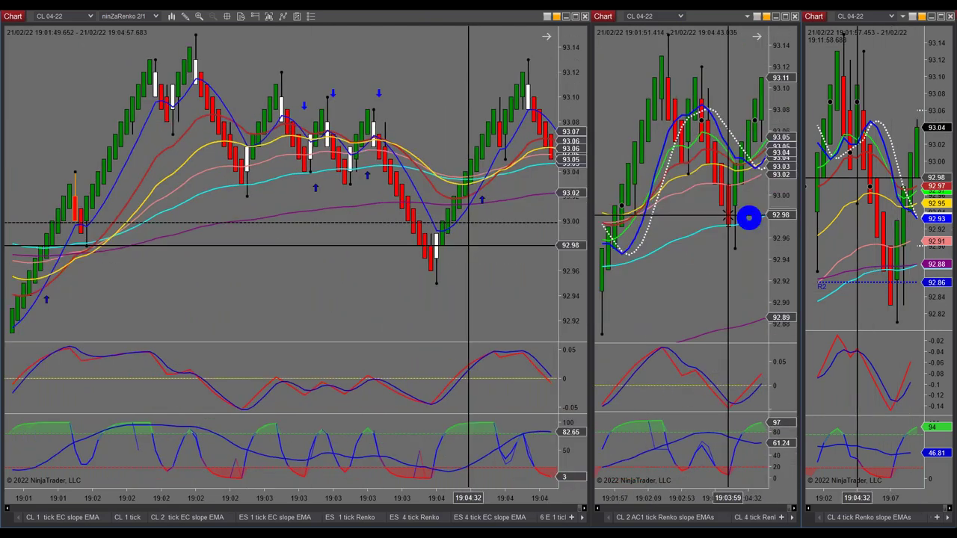
left_click(547, 40)
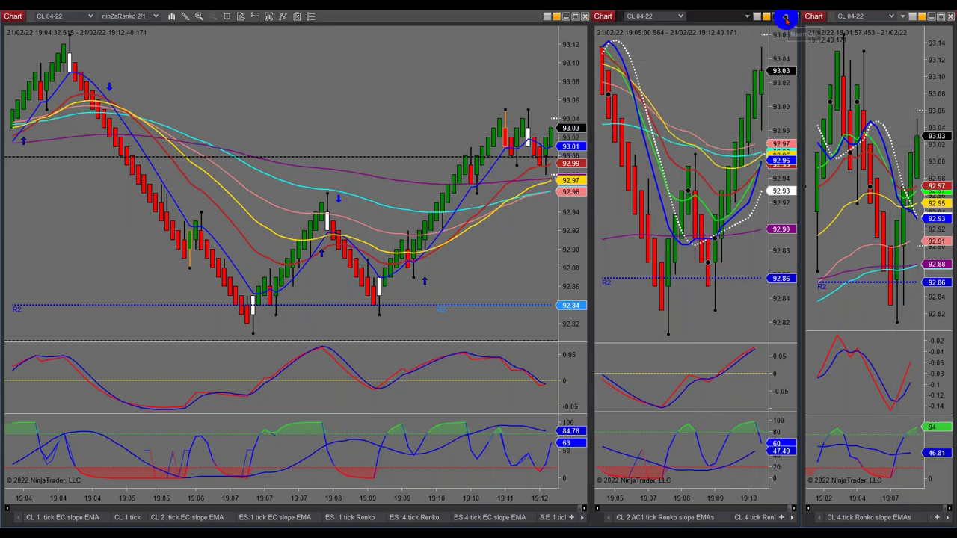
Step: Widen the 4/2 Renko chart to examine the swings from 19:00 to the rise after 19:07, and narrow it again
left_click(786, 18)
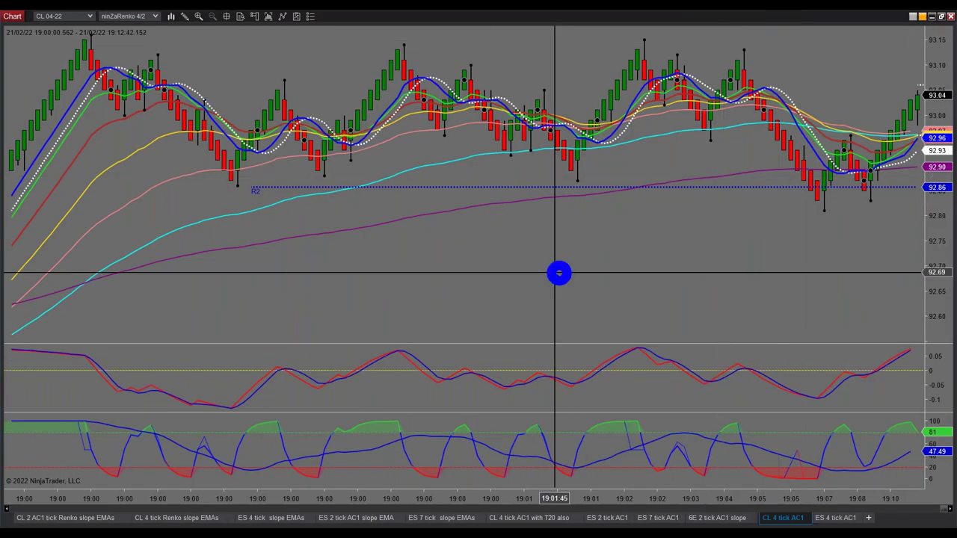
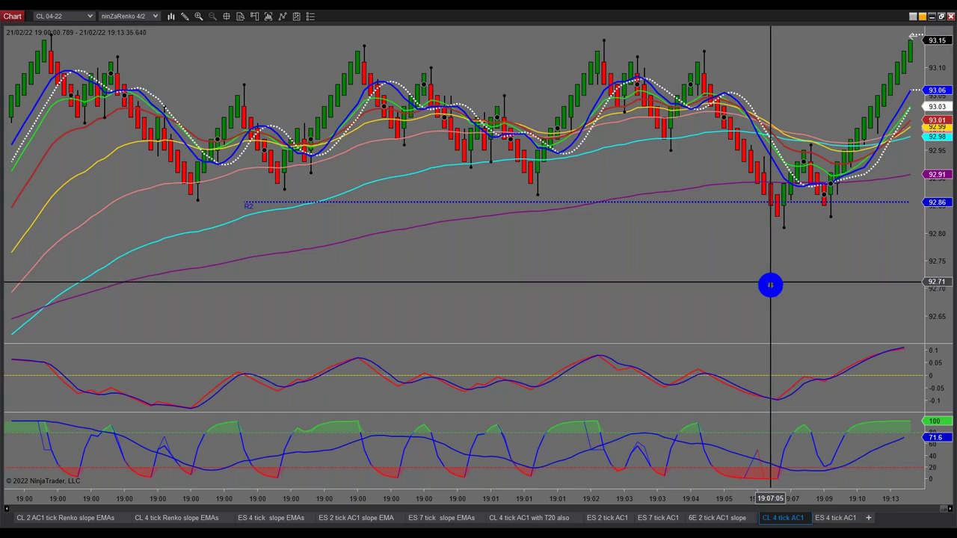
scroll(771, 281, "down", 3)
scroll(773, 280, "up", 2)
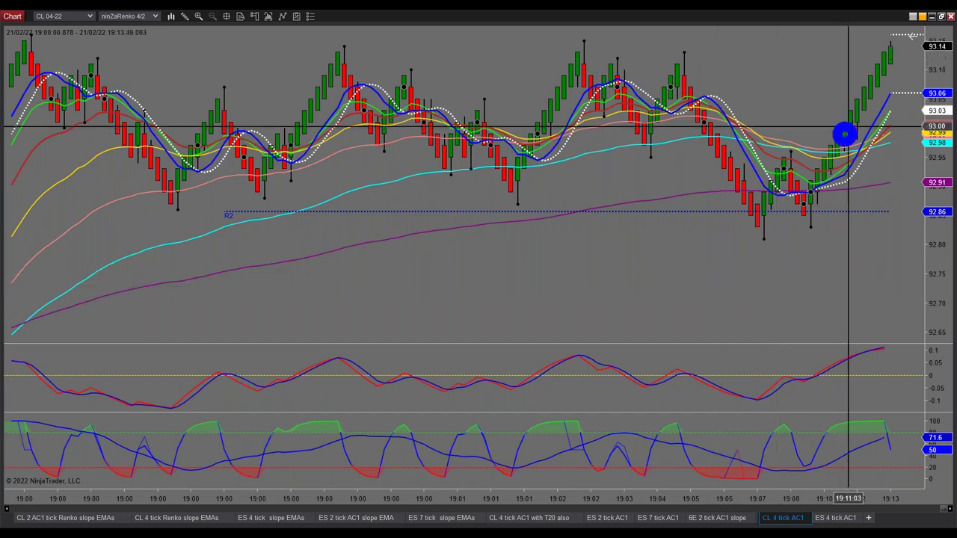
left_click(940, 18)
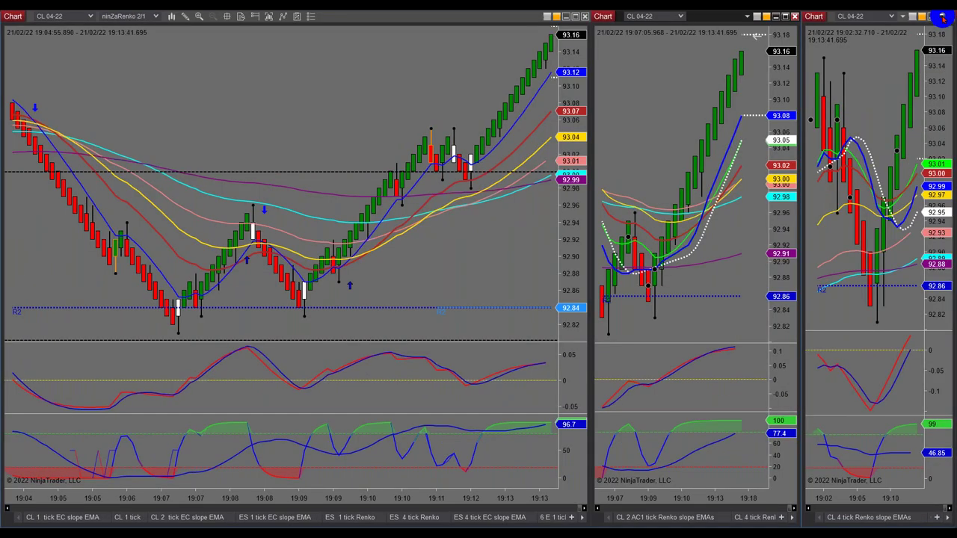
Step: Examine the pullback around 19:08 on the three charts, and view the 7/4 Renko chart enlarged before restoring the layout
scroll(457, 239, "up", 5)
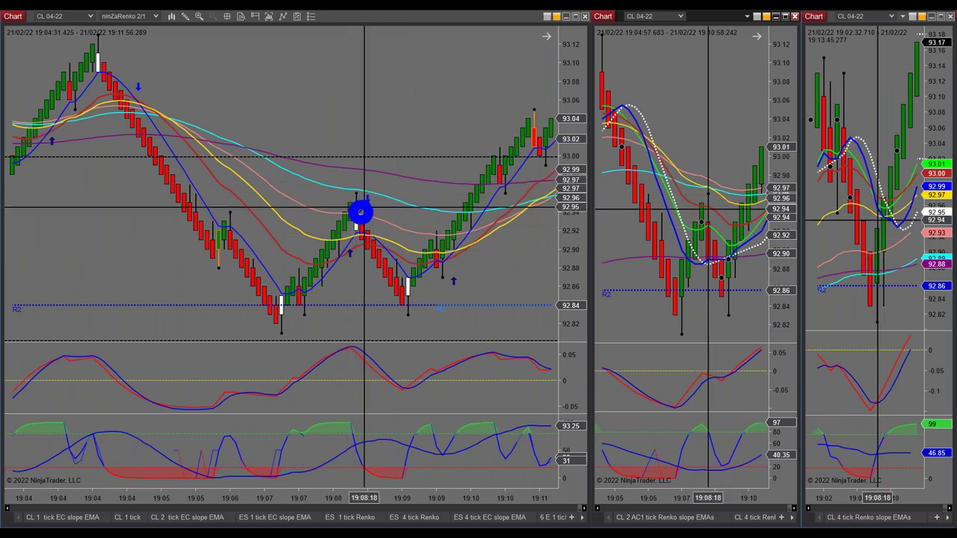
scroll(617, 92, "down", 2)
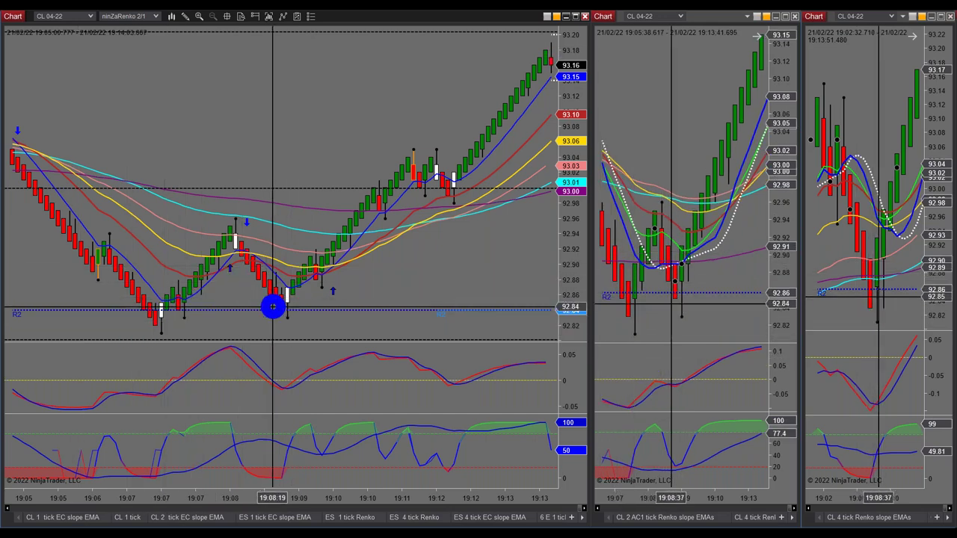
double_click(852, 16)
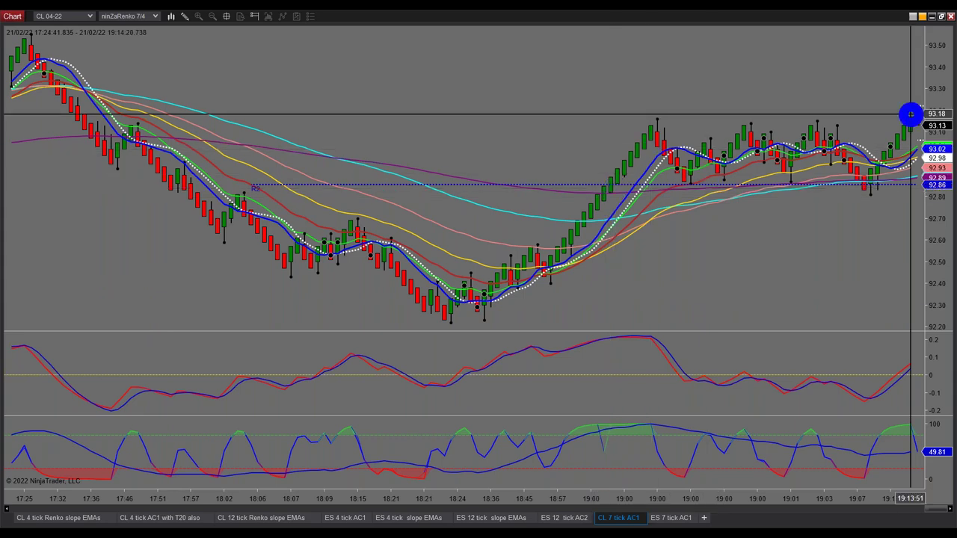
left_click(940, 15)
Step: Follow the pause near the 93.00 level at 19:11, the rally to about 19:14 and the pullback against the moving averages
scroll(743, 136, "up", 5)
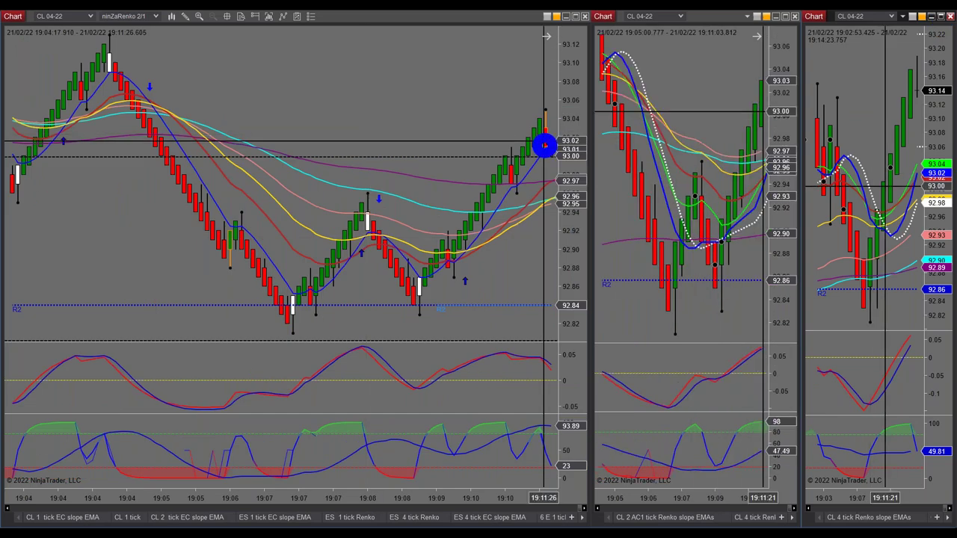
scroll(547, 35, "down", 5)
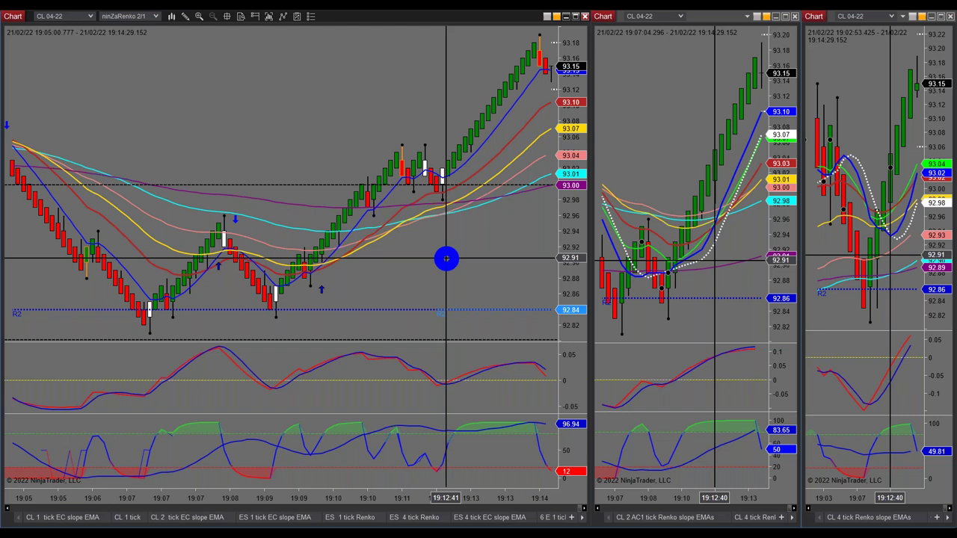
scroll(446, 259, "down", 2)
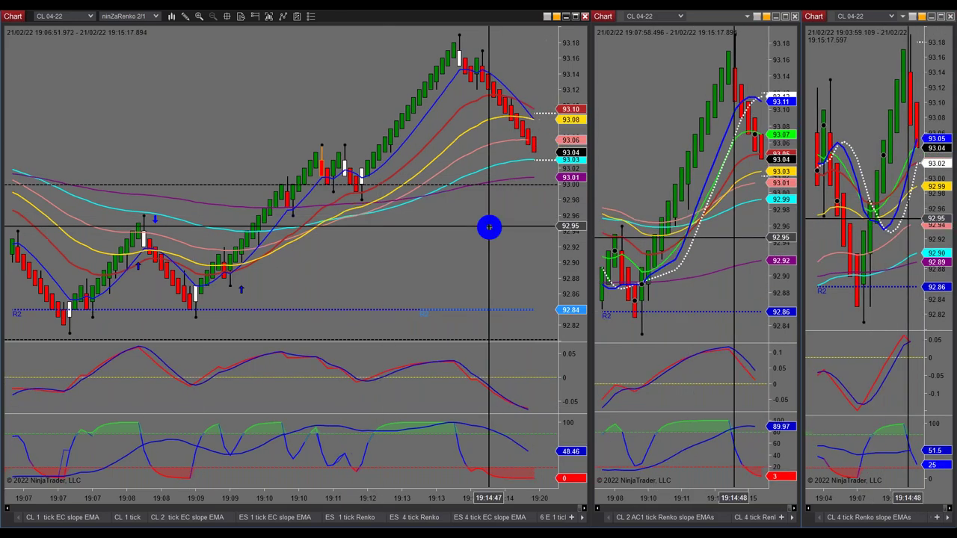
scroll(488, 227, "down", 5)
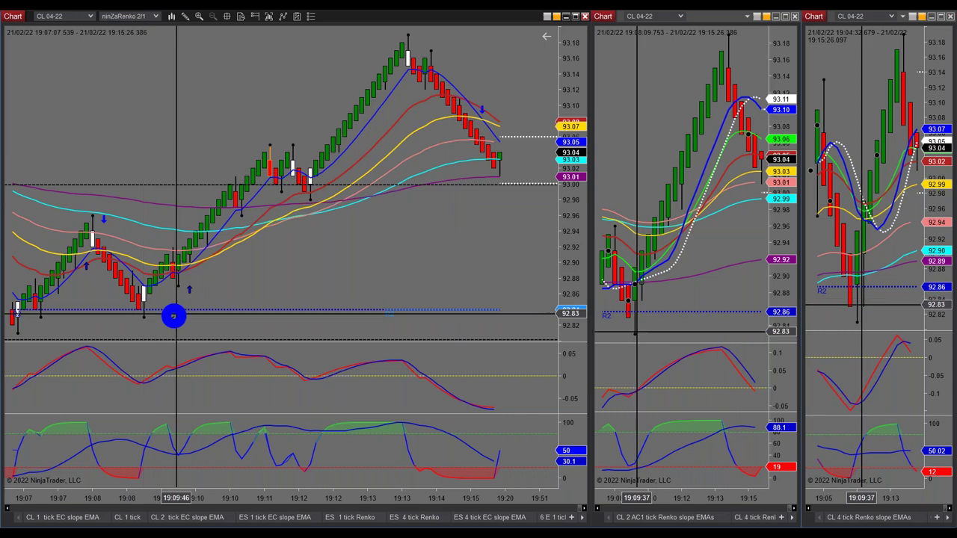
Step: Enter a one-contract long trade at 93.11 on the 2/1 Renko chart with a sell limit at 93.19 and a stop at 93.03
left_click_drag(146, 310, 181, 310)
left_click(708, 54)
left_click_drag(528, 269, 450, 252)
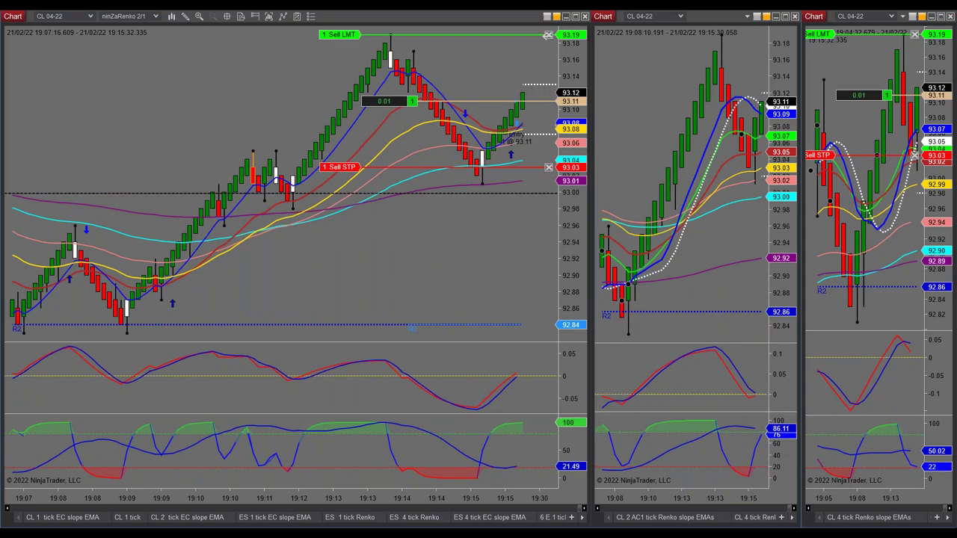
Step: Move the long trade's sell stop to the 93.00 level on the 2/1 Renko chart
mouse_move(429, 292)
left_mouse_down()
mouse_move(387, 298)
mouse_move(380, 289)
left_mouse_up()
left_click(474, 157)
mouse_move(474, 156)
left_mouse_down()
mouse_move(453, 222)
mouse_move(430, 226)
left_mouse_up()
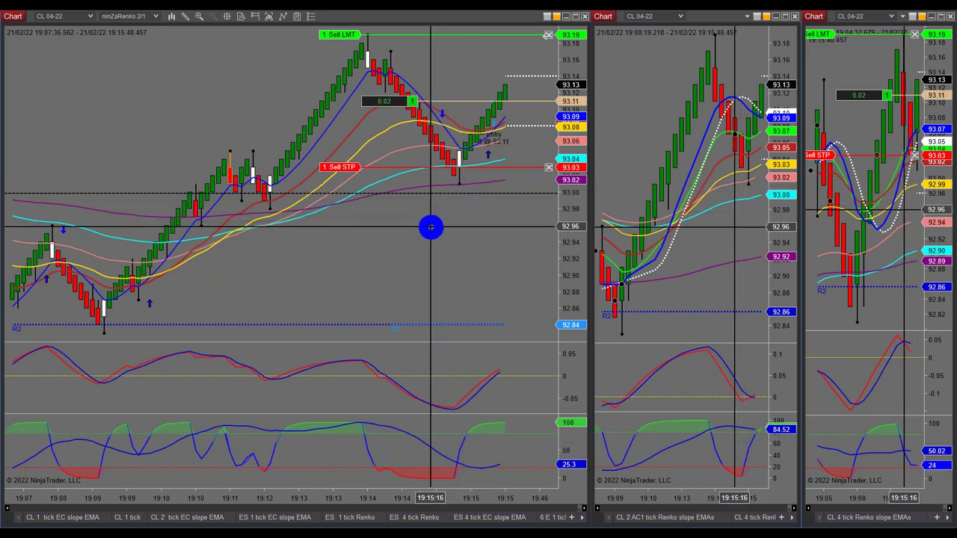
mouse_move(430, 227)
left_mouse_down()
mouse_move(425, 194)
mouse_move(453, 193)
mouse_move(438, 230)
mouse_move(518, 81)
mouse_move(478, 43)
mouse_move(390, 196)
mouse_move(479, 154)
mouse_move(508, 70)
mouse_move(480, 67)
mouse_move(397, 214)
mouse_move(350, 172)
mouse_move(352, 192)
left_mouse_up()
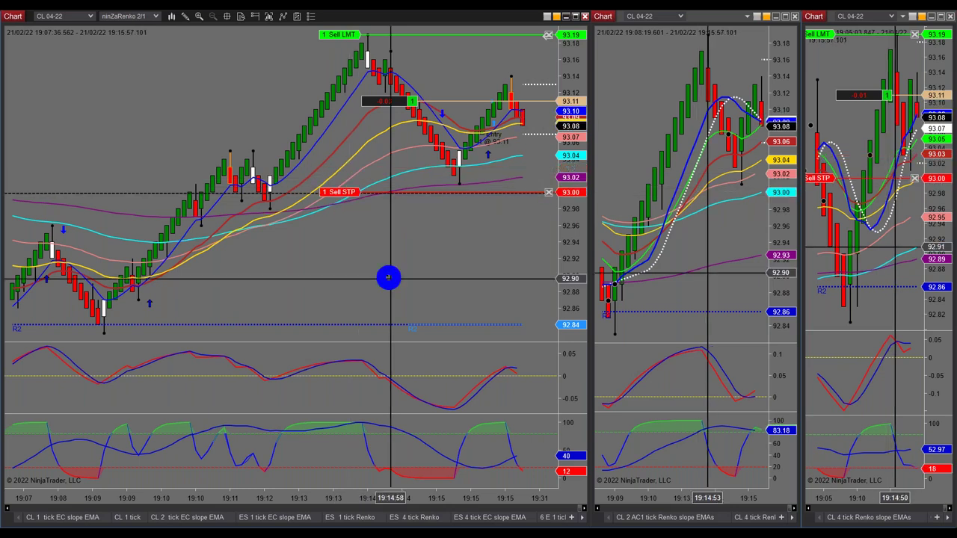
Step: Examine the long trade from 93.11 against the preceding rally and the decline toward 93.00 at about 19:16
scroll(463, 232, "down", 4)
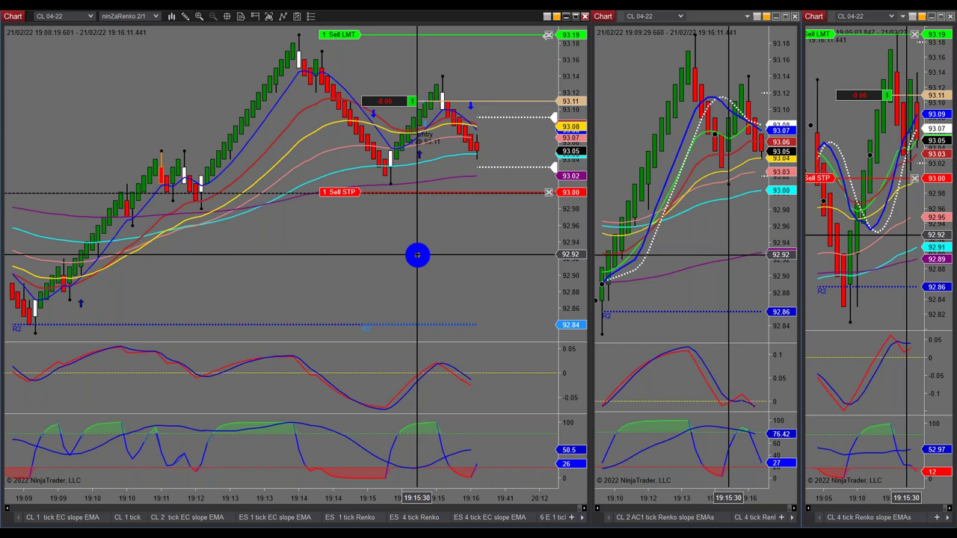
scroll(669, 246, "up", 2)
scroll(709, 219, "up", 3)
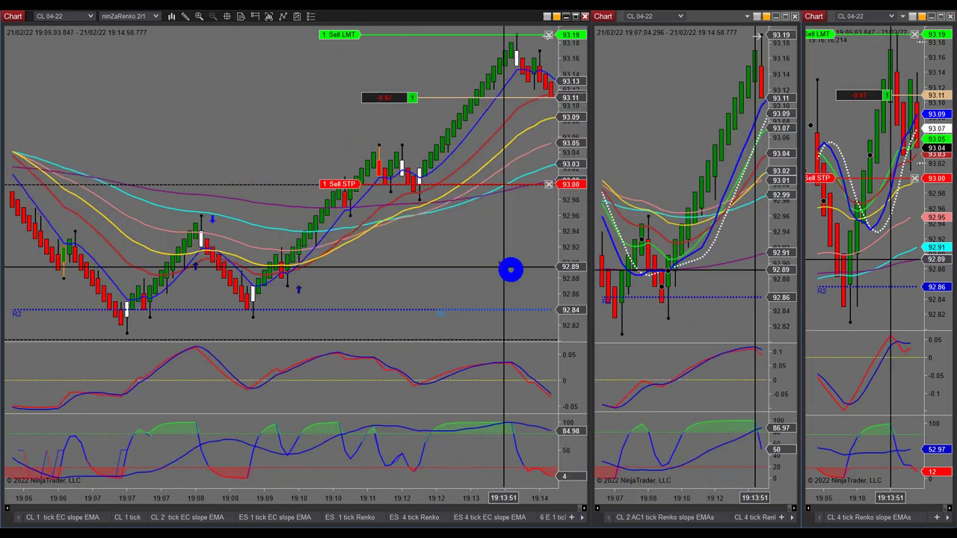
scroll(515, 67, "down", 4)
scroll(439, 237, "down", 5)
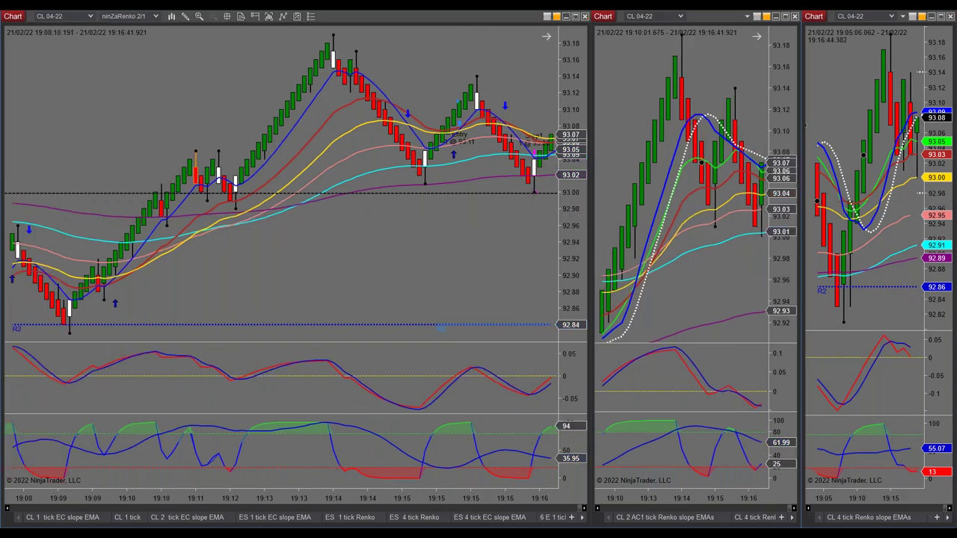
Step: Enter another one-contract long trade at 93.10 with a sell limit at 93.18 and a stop at 92.99
left_click(677, 71)
mouse_move(382, 331)
left_mouse_down()
mouse_move(361, 299)
mouse_move(384, 305)
mouse_move(700, 265)
mouse_move(478, 272)
mouse_move(401, 252)
mouse_move(335, 219)
mouse_move(336, 177)
mouse_move(338, 198)
left_mouse_up()
left_click(783, 16)
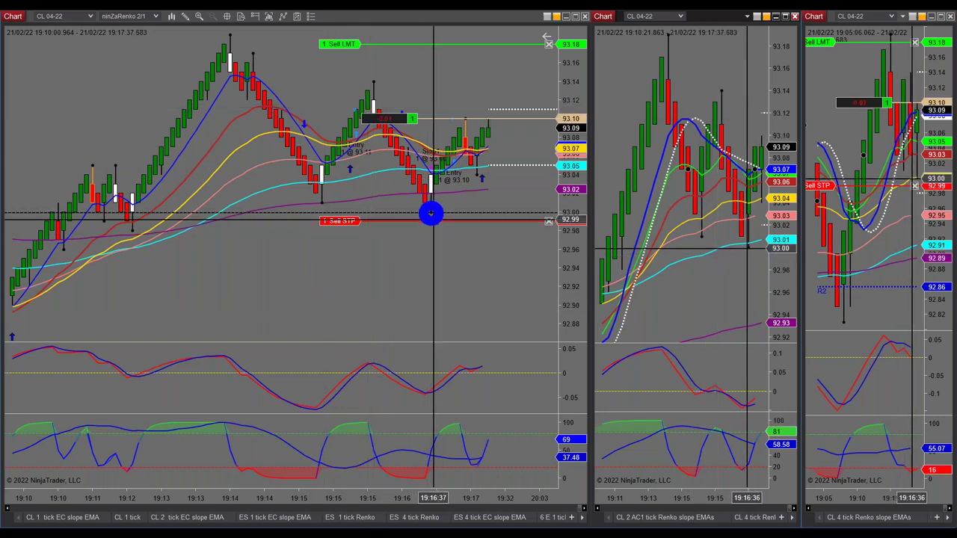
Step: Review the 93.10 long trade's entry and its Target1 exit at 93.18 against the moving averages and oscillators
scroll(523, 257, "down", 2)
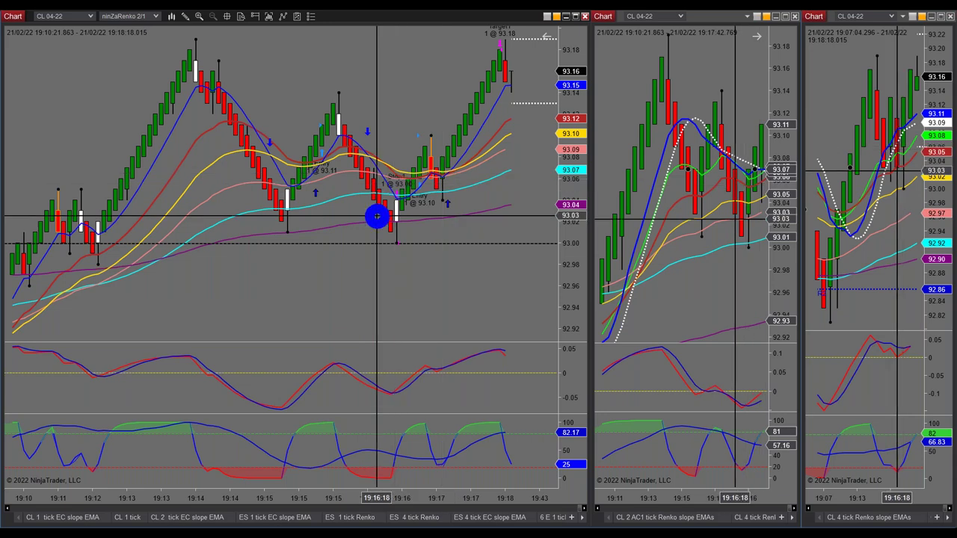
scroll(627, 286, "down", 3)
scroll(628, 286, "down", 2)
scroll(661, 294, "up", 1)
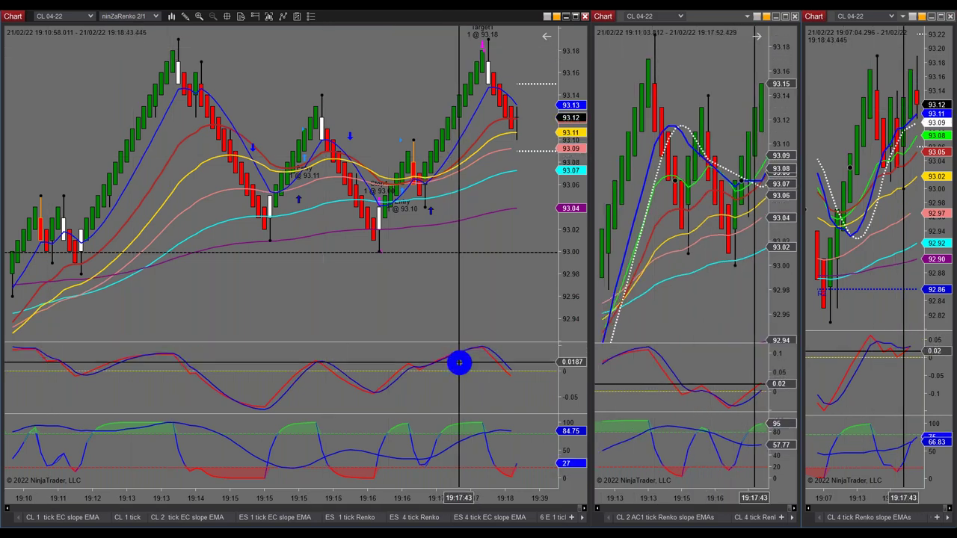
Step: Widen the 4/2 Renko chart to examine the 19:16 pullback low, narrow it again and compare that low across the three charts
left_click(775, 16)
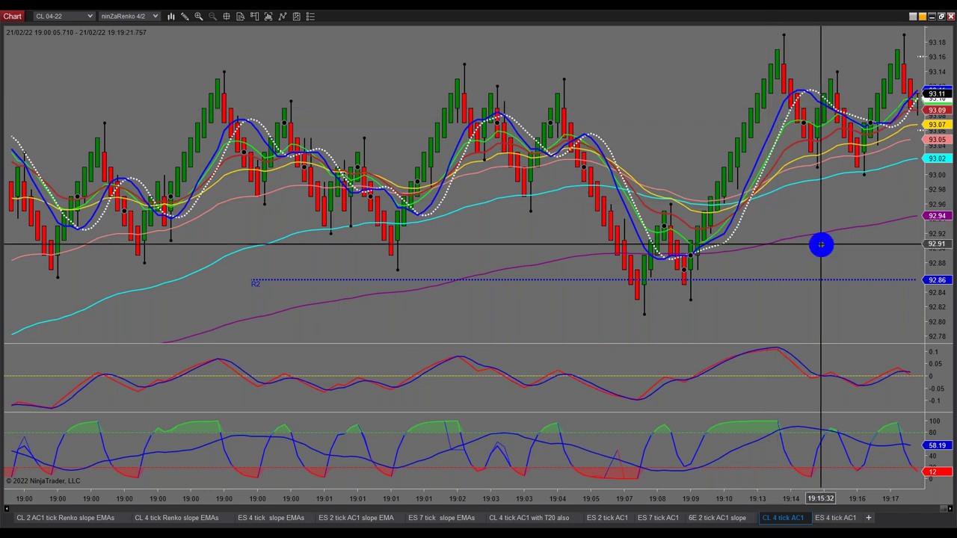
scroll(838, 302, "down", 2)
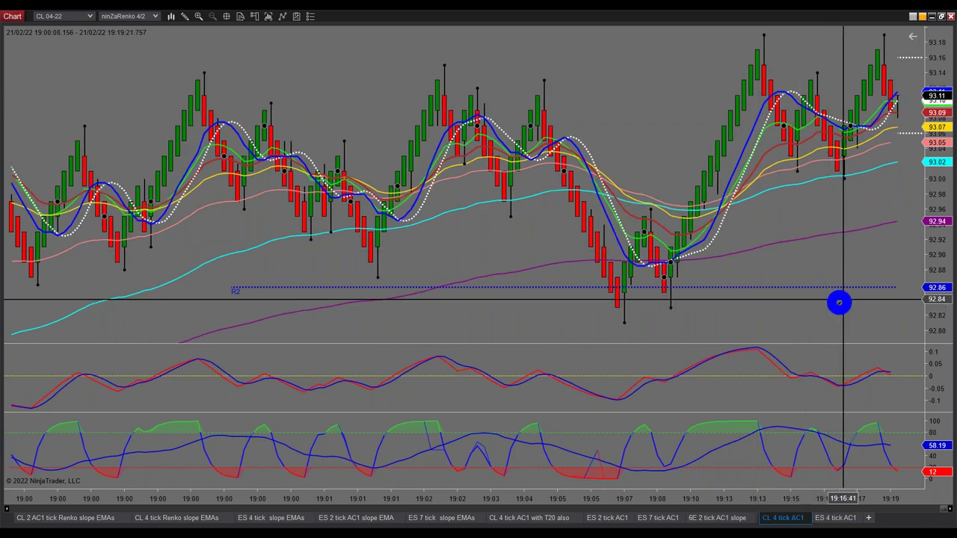
left_click(942, 18)
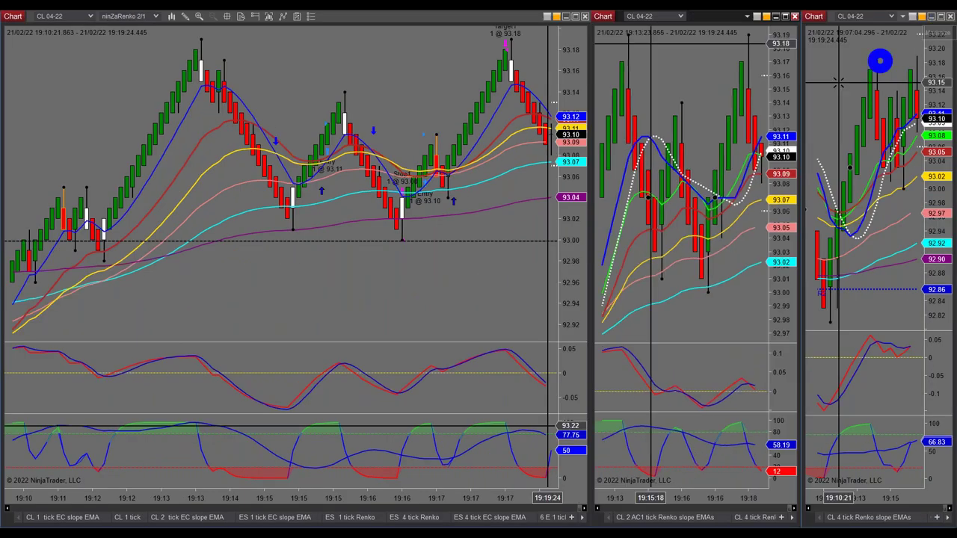
scroll(530, 239, "down", 5)
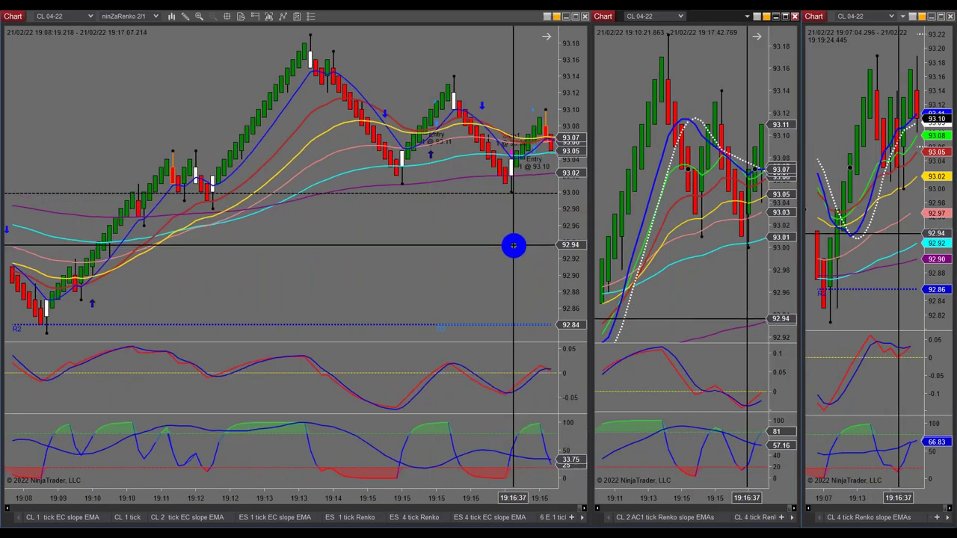
Step: Enter a one-contract long trade at 93.16 on the latest bars with a sell limit at 93.60 and a stop at 92.80
scroll(513, 246, "down", 6)
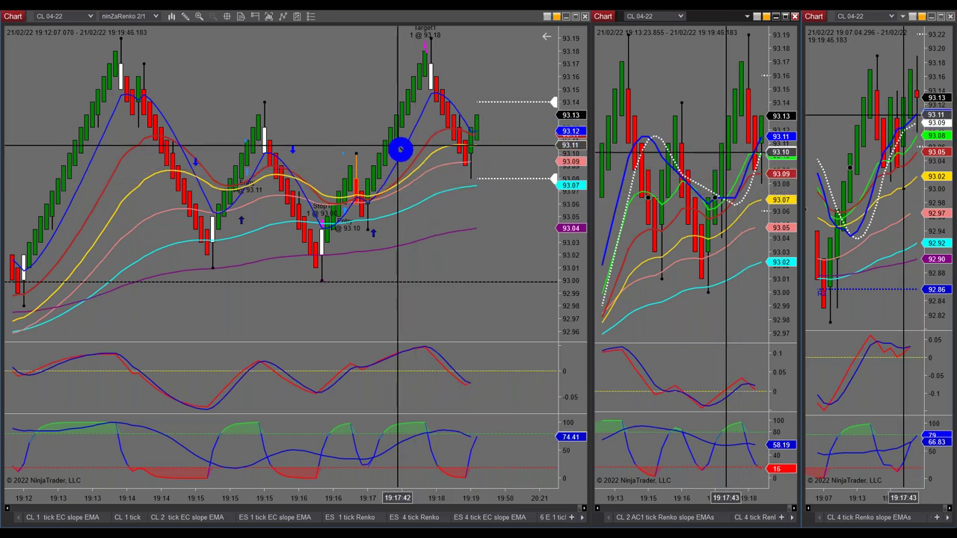
right_click(467, 64)
left_click(507, 185)
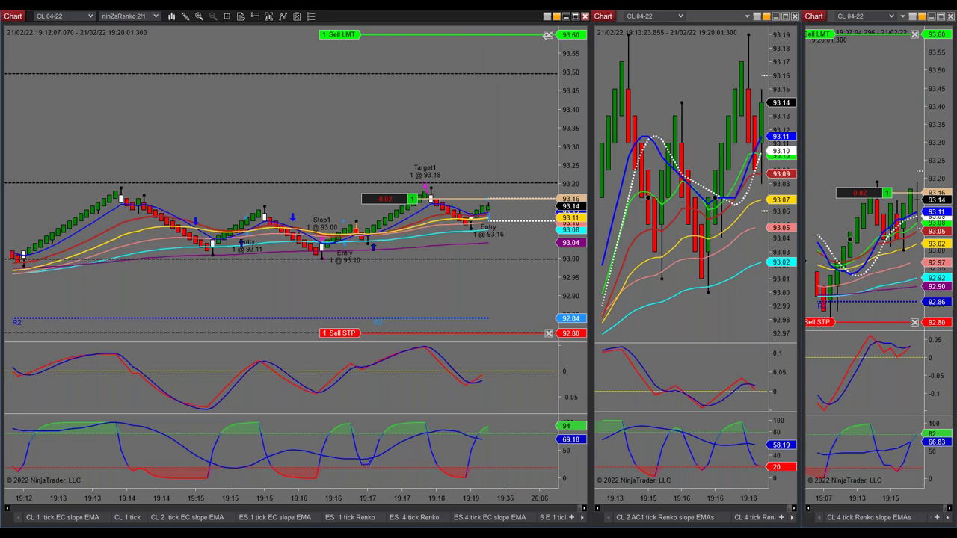
Step: Raise the stop of the 93.16 long trade to 93.06 and lower its sell limit to 93.24
scroll(568, 76, "up", 5)
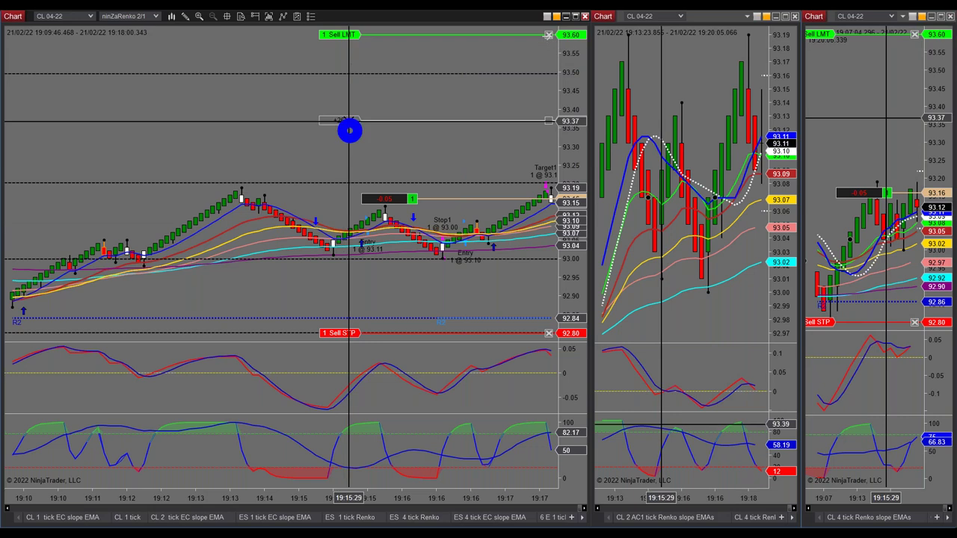
left_click_drag(349, 131, 374, 143)
left_click_drag(393, 333, 456, 180)
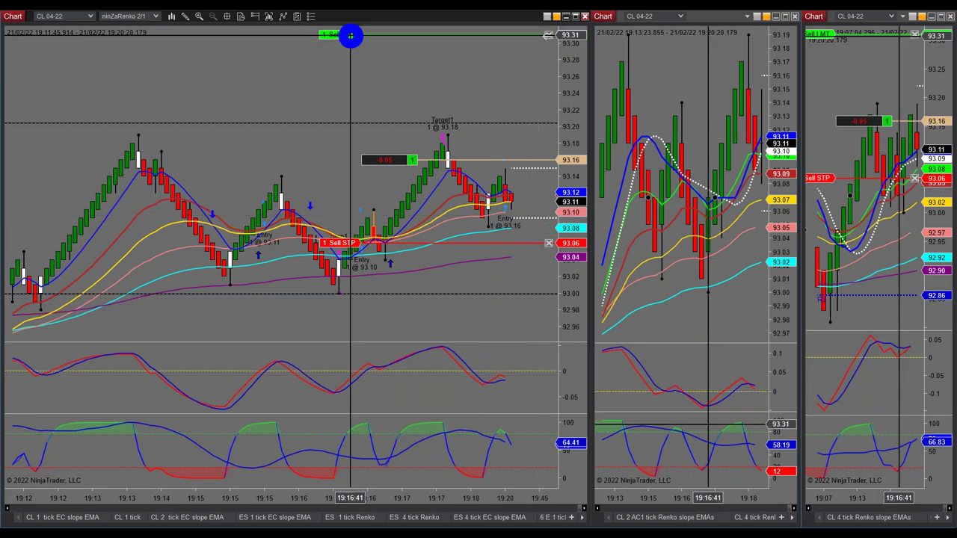
left_click_drag(347, 36, 363, 95)
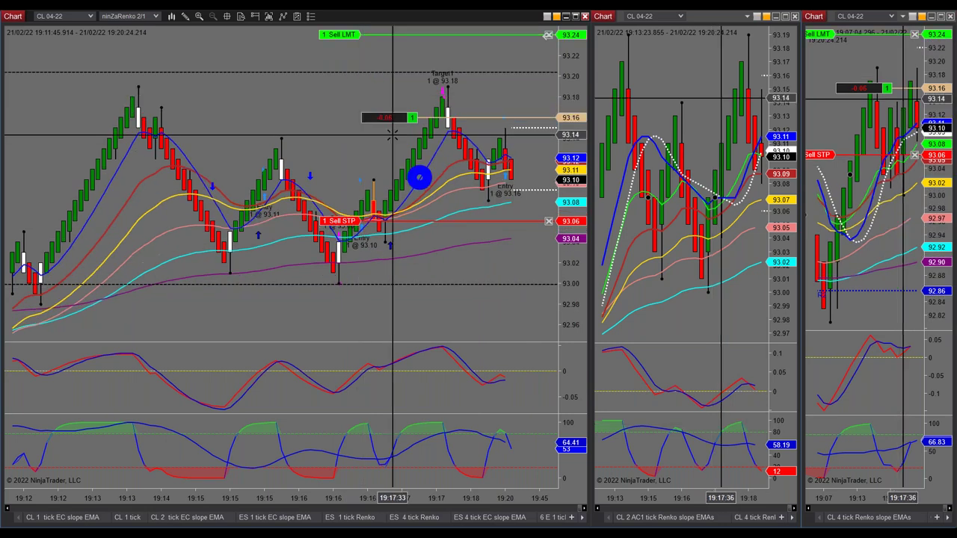
Step: Examine the pullback after the 93.16 long entry against the moving averages, oscillators and earlier swings across the three CL charts
scroll(448, 294, "down", 3)
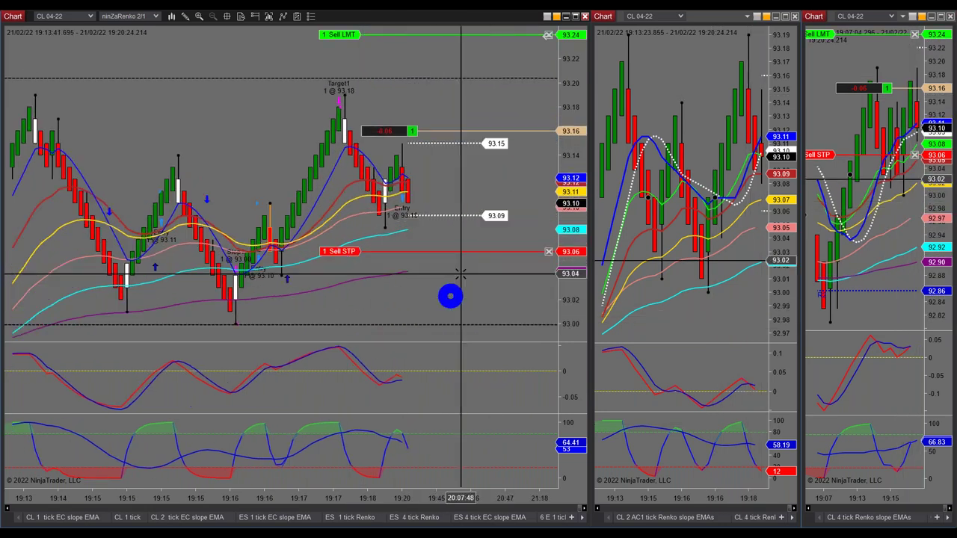
scroll(459, 228, "up", 2)
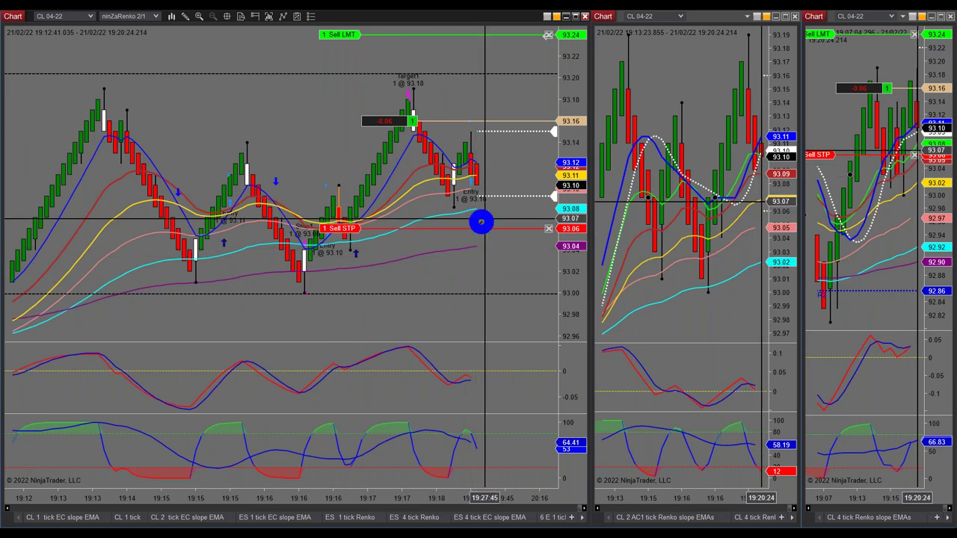
scroll(363, 212, "up", 1)
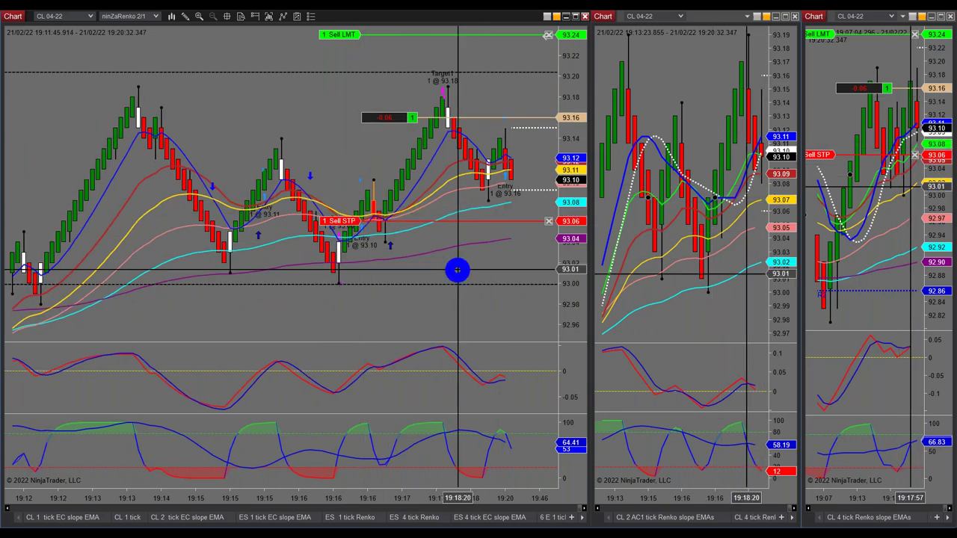
scroll(495, 263, "down", 1)
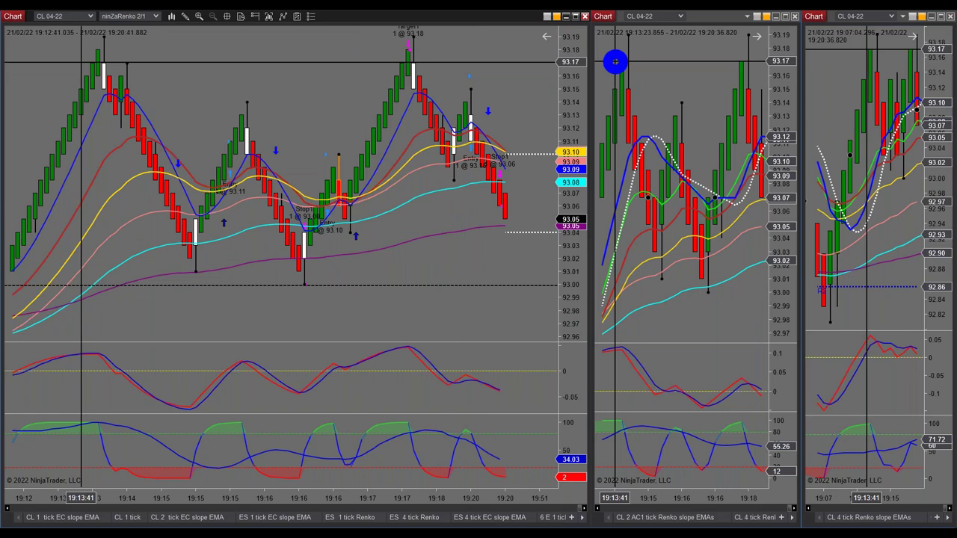
scroll(447, 186, "up", 2)
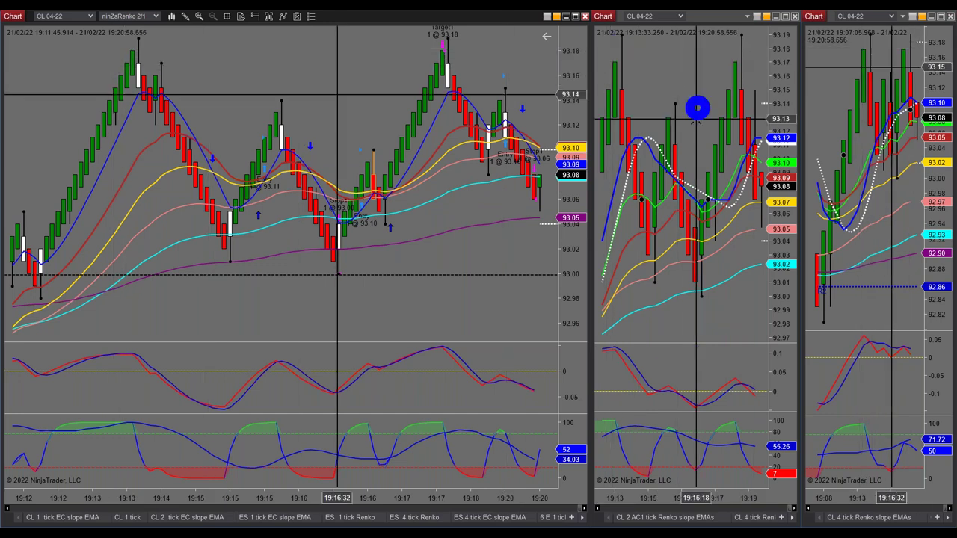
scroll(510, 112, "down", 3)
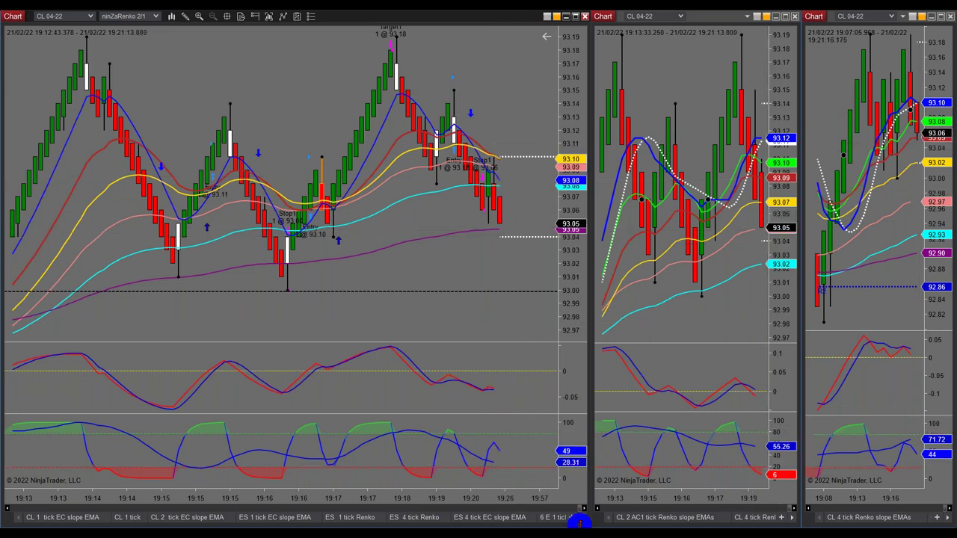
Step: Show the ES 2 tick Renko chart in the widest chart window
left_click(584, 522)
left_click(583, 521)
left_click(583, 521)
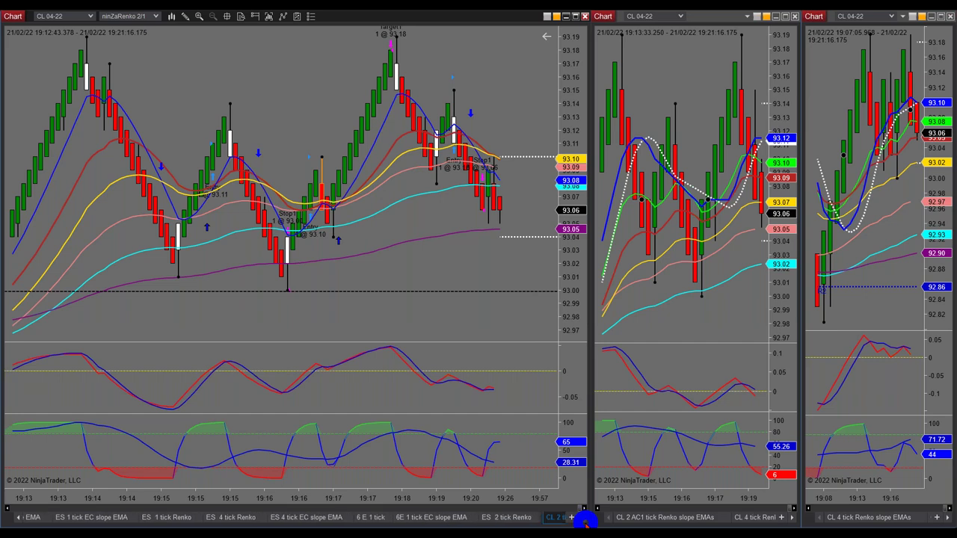
left_click(583, 521)
left_click(453, 516)
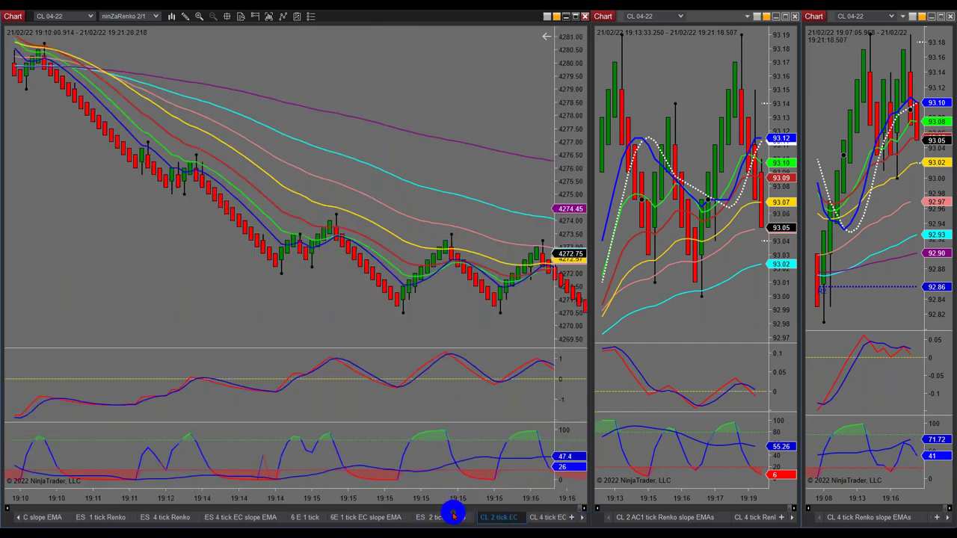
Step: Look through the charts available in the middle window for an ES chart to compare with the ES 2 tick Renko
left_click(794, 521)
left_click(794, 521)
left_click(794, 521)
left_click(794, 521)
left_click(793, 520)
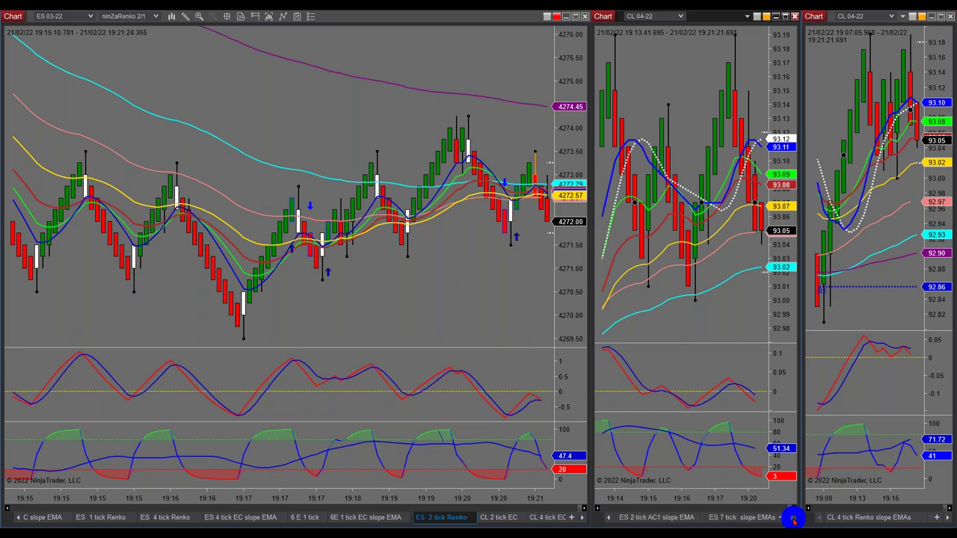
left_click(791, 521)
left_click(790, 521)
left_click(791, 521)
left_click(791, 521)
left_click(791, 521)
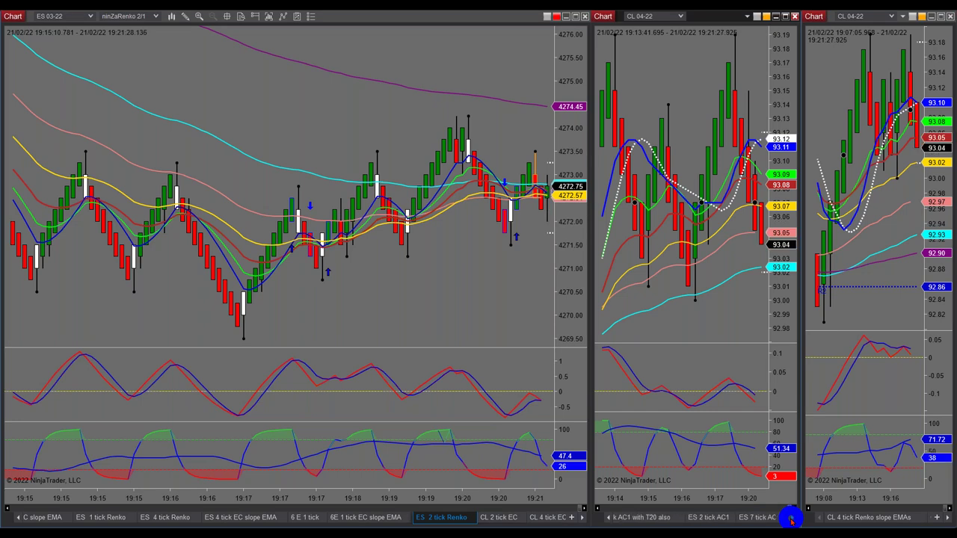
middle_click(734, 501)
middle_click(710, 491)
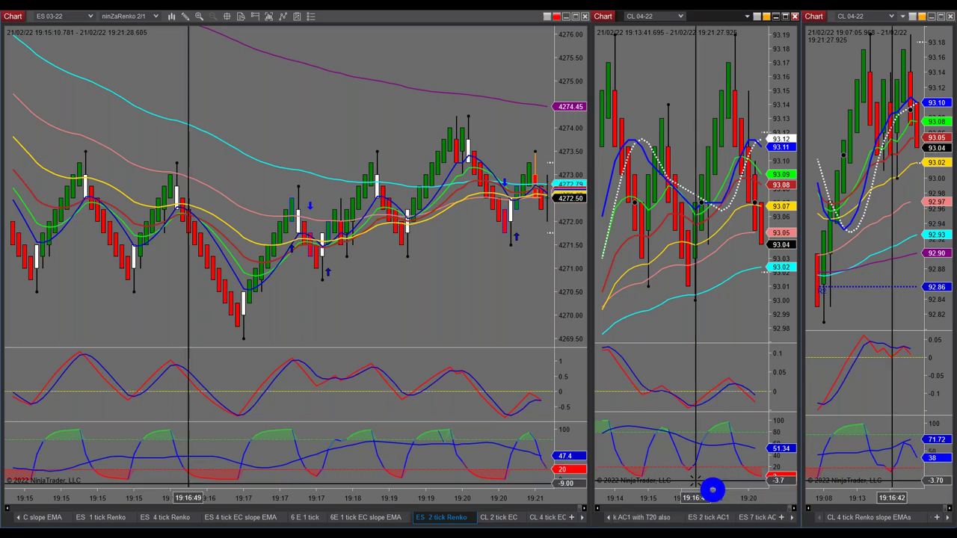
Step: Show the ES 4 tick EC slope EMA chart in the wide window and the ES 4 tick slope EMAs chart in the middle one
scroll(566, 417, "up", 5)
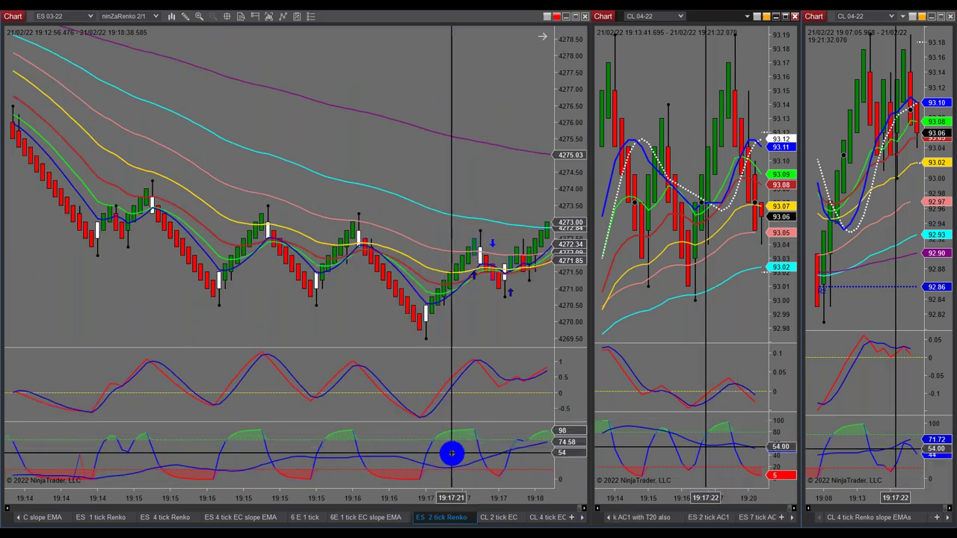
left_click(264, 517)
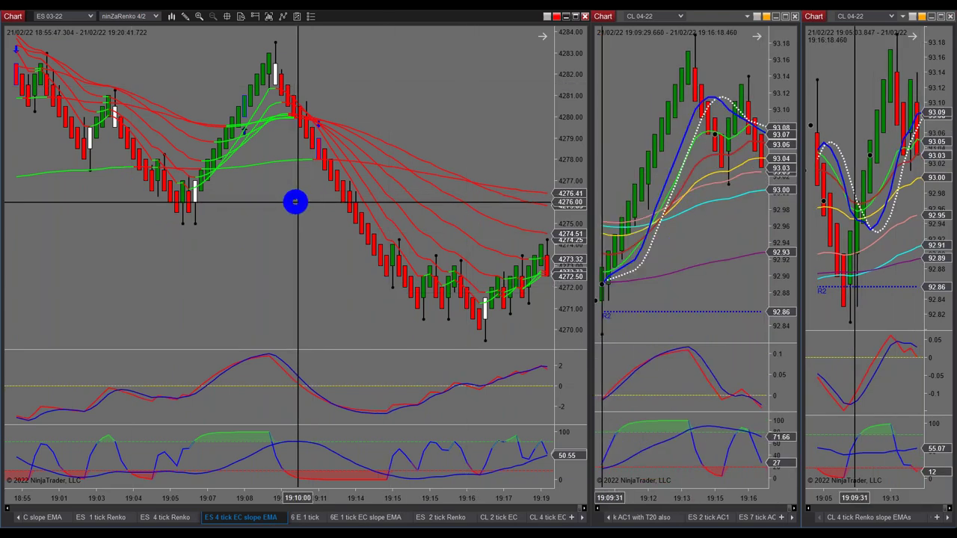
left_click(785, 17)
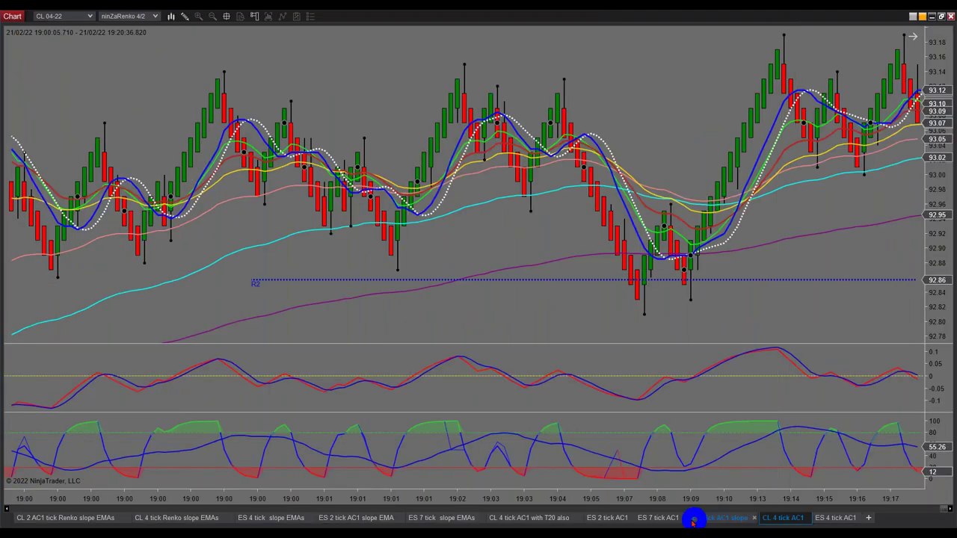
left_click_drag(586, 522, 404, 523)
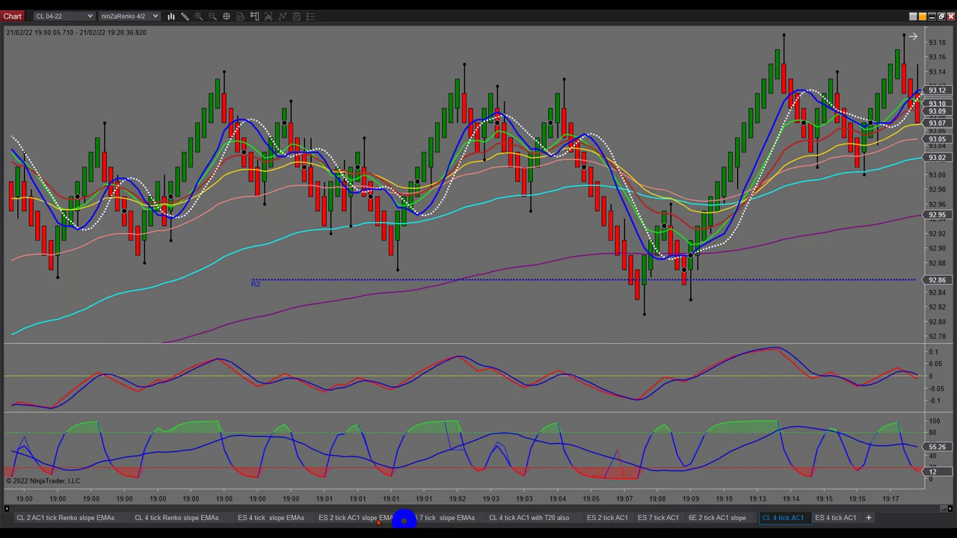
left_click(256, 517)
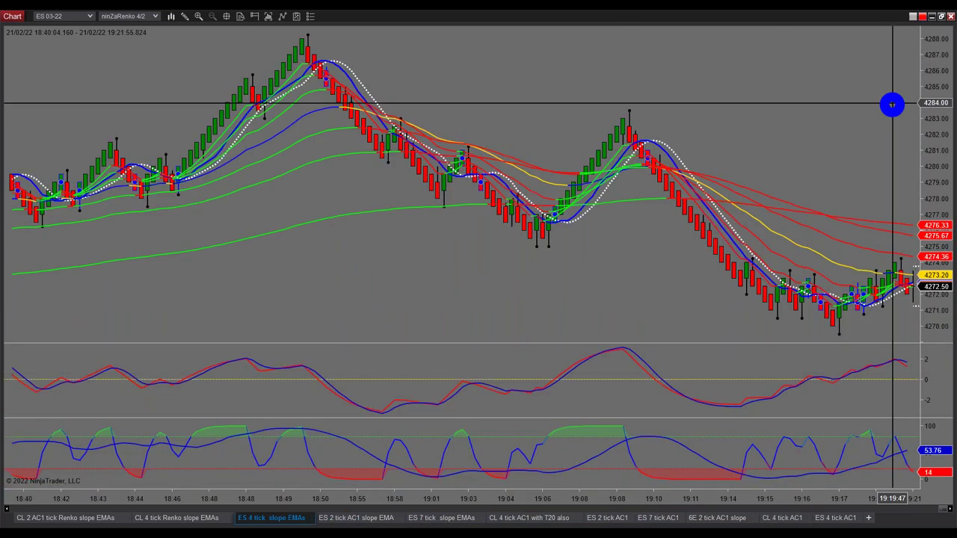
left_click(941, 19)
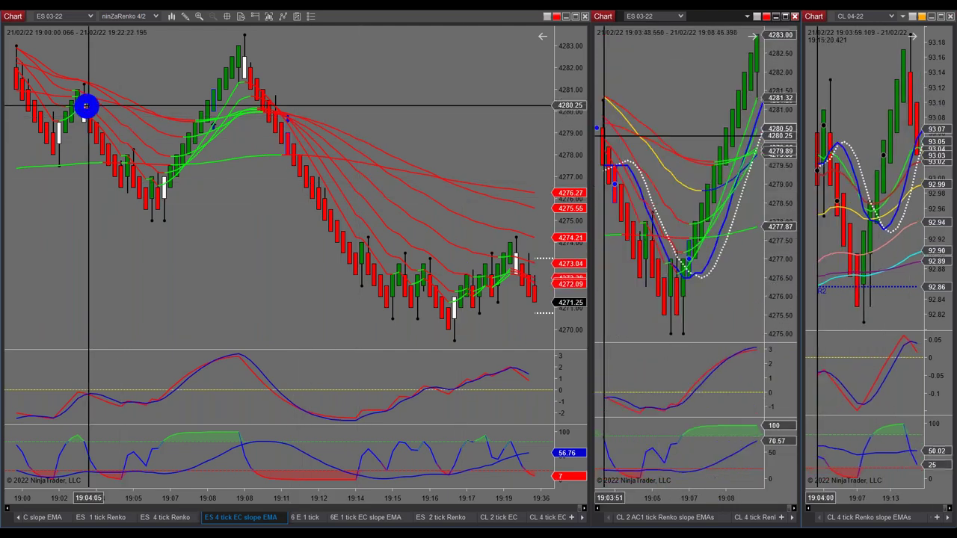
Step: Examine the ES 4 tick decline from the 19:08 high across the charts, and return the wide window to ES 2 tick Renko
scroll(94, 165, "up", 5)
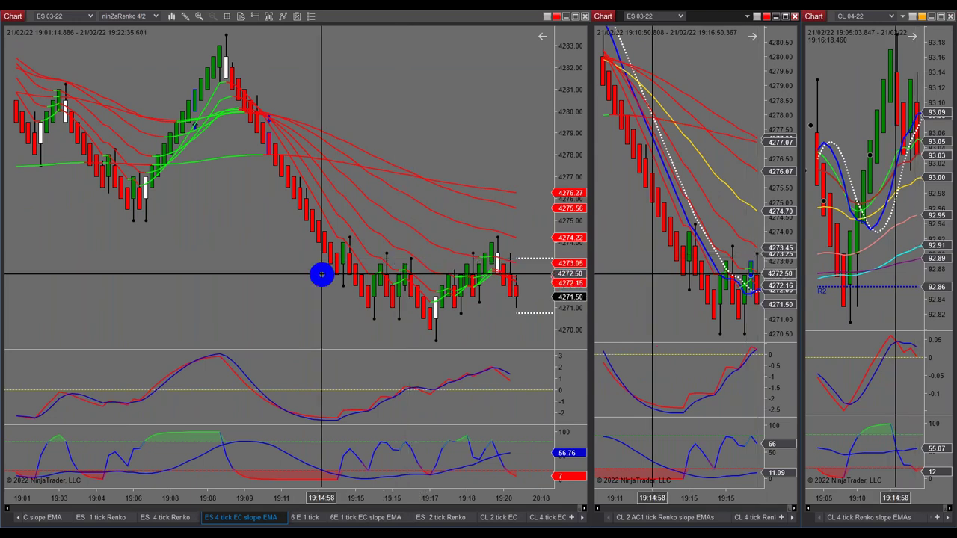
scroll(322, 275, "up", 3)
scroll(321, 275, "down", 1)
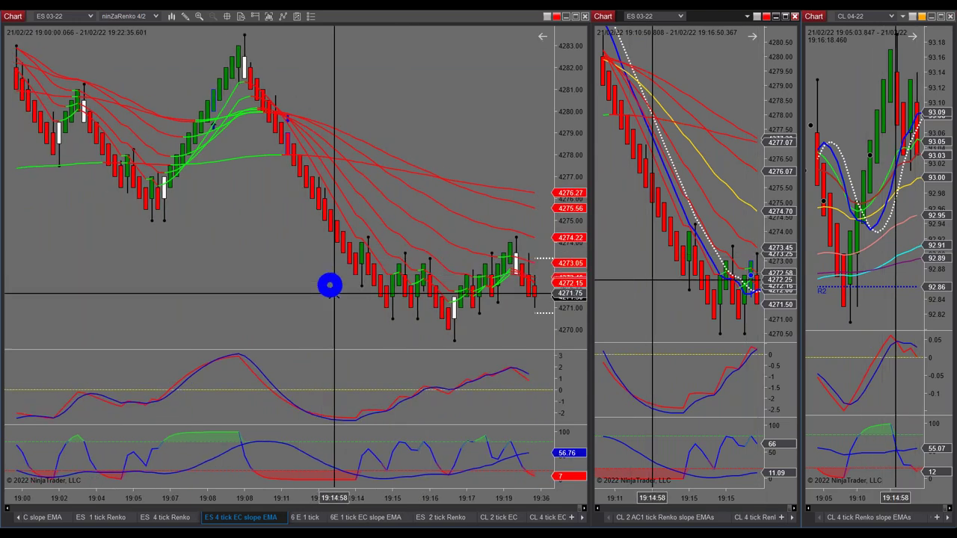
left_click(583, 520)
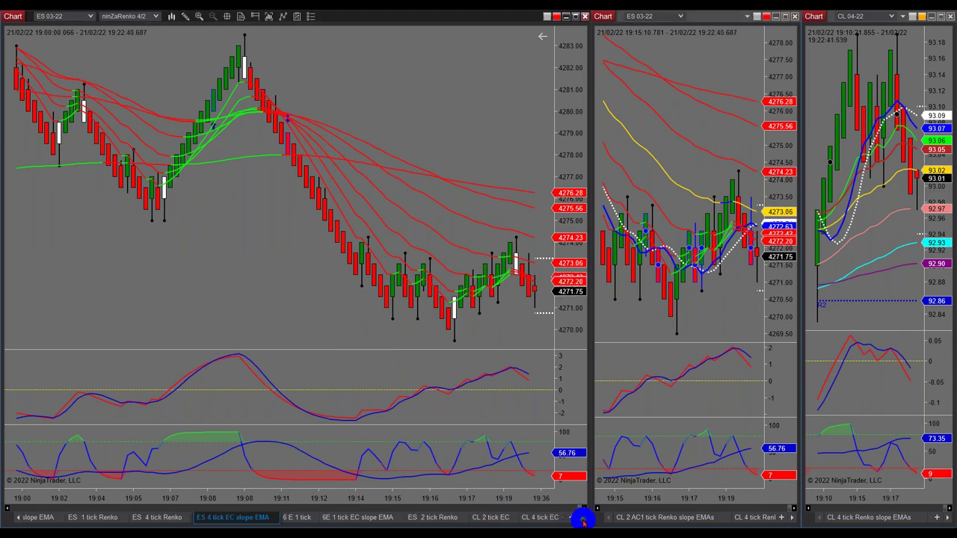
left_click(441, 515)
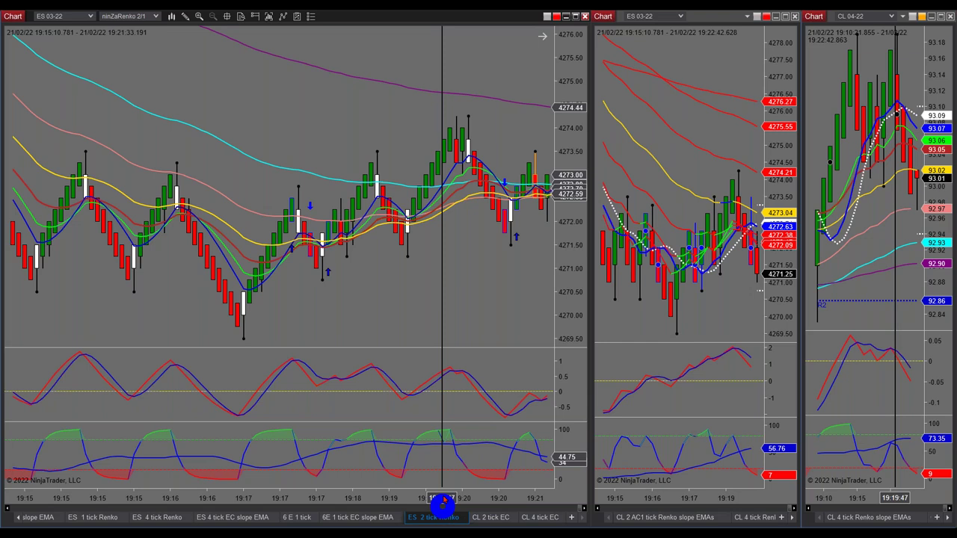
Step: Enlarge the ES 4 tick slope EMAs chart to review the decline from the 18:50 high, and restore it to its side-by-side size
left_click(784, 17)
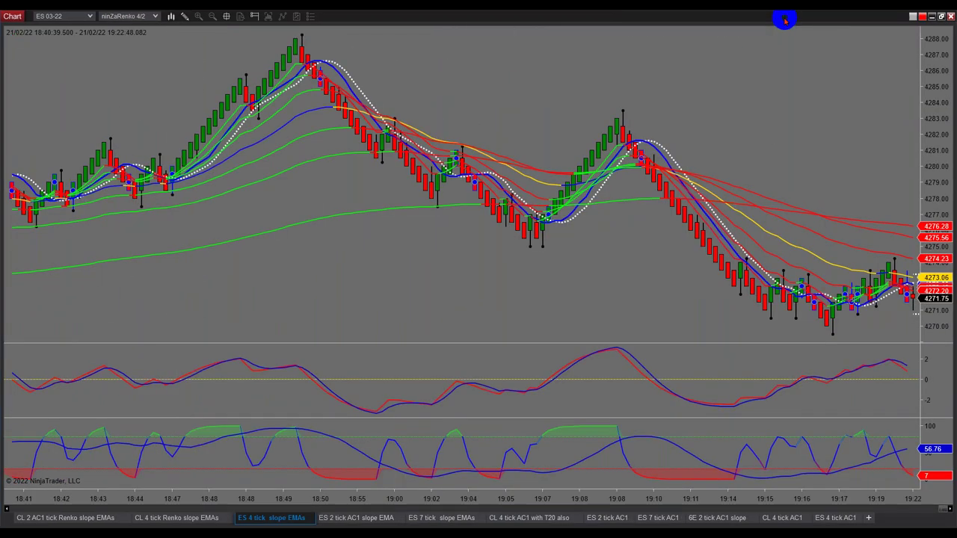
scroll(837, 137, "right", 3)
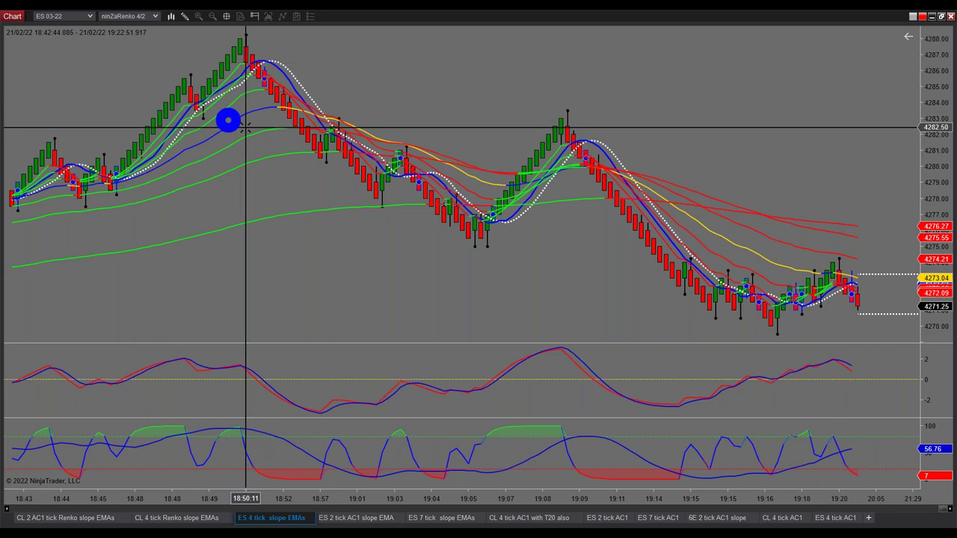
left_click(940, 17)
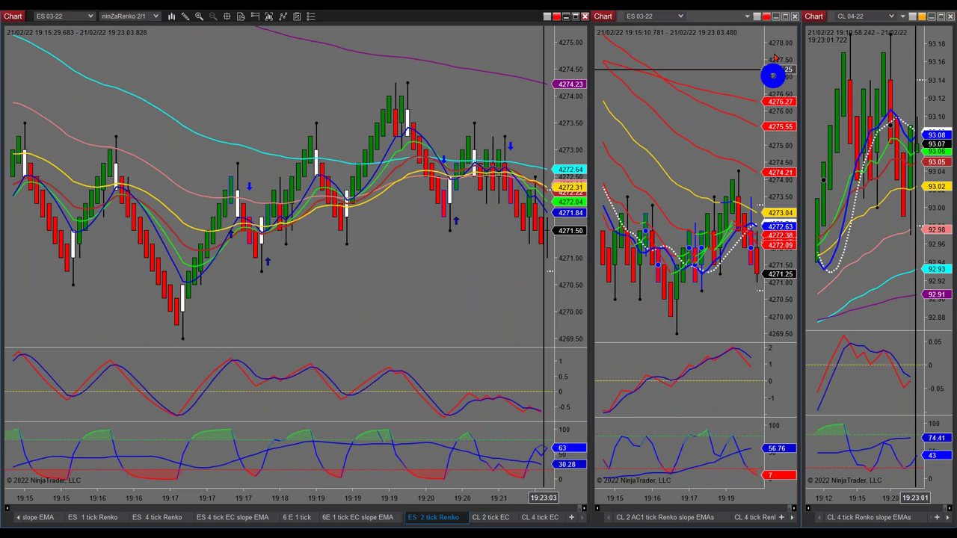
Step: Switch the middle window to the ES 4 tick AC1 chart using its enlarged view, and restore its side-by-side size
left_click(785, 16)
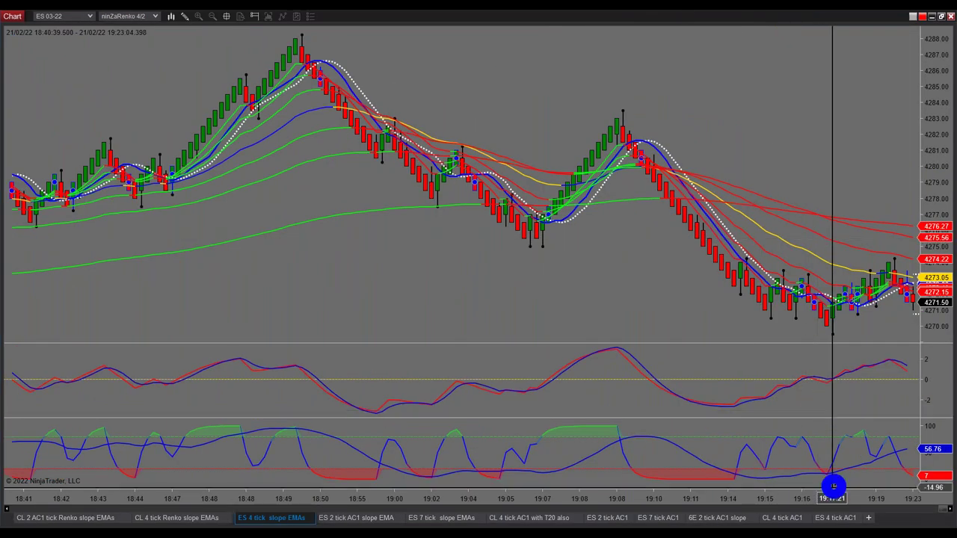
left_click(827, 520)
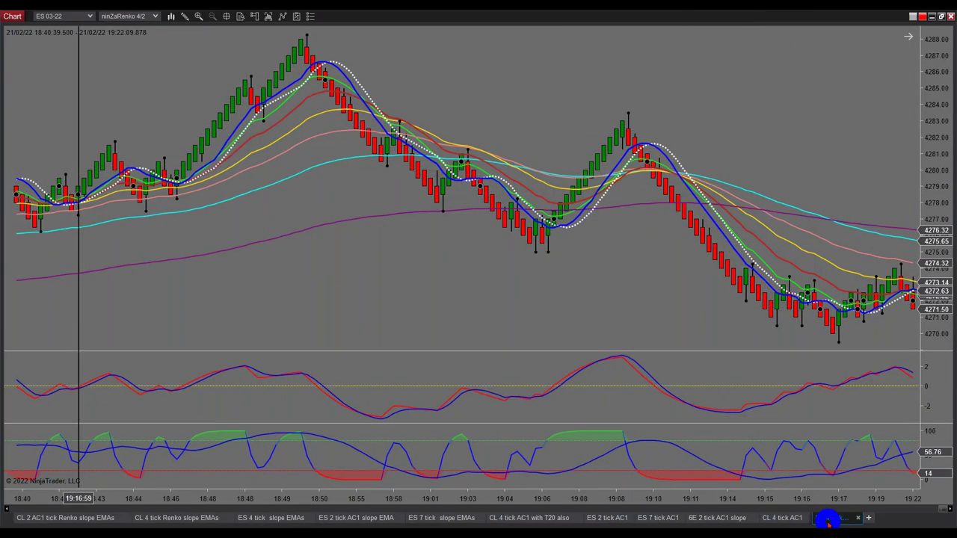
left_click(940, 18)
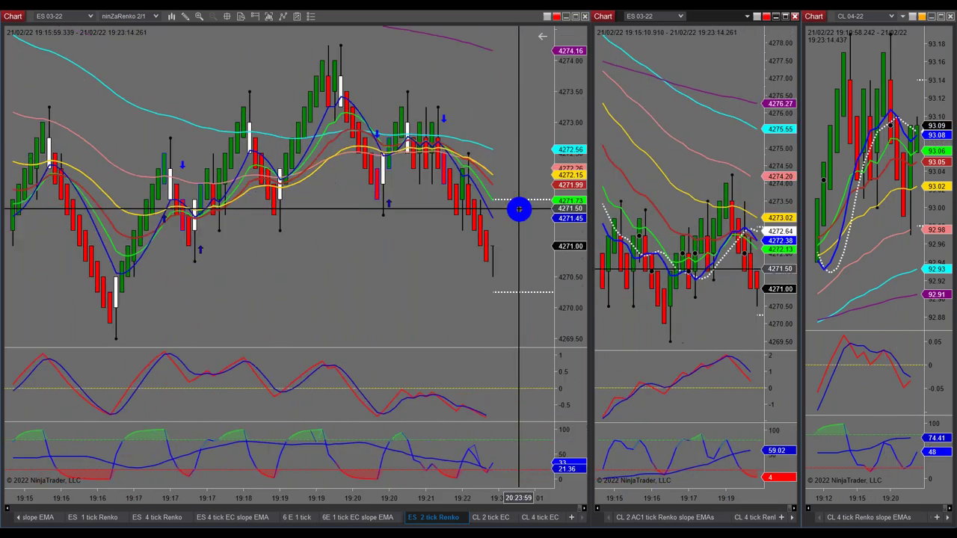
Step: Examine the ES 2 tick Renko pullbacks around 19:20 against the moving averages and the ES 4 tick AC1 chart
scroll(352, 212, "up", 3)
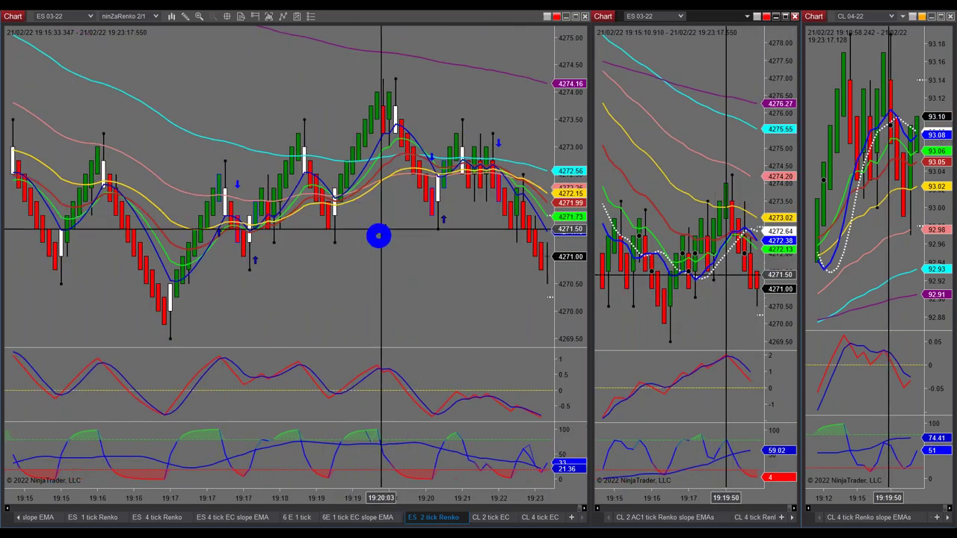
scroll(401, 281, "down", 3)
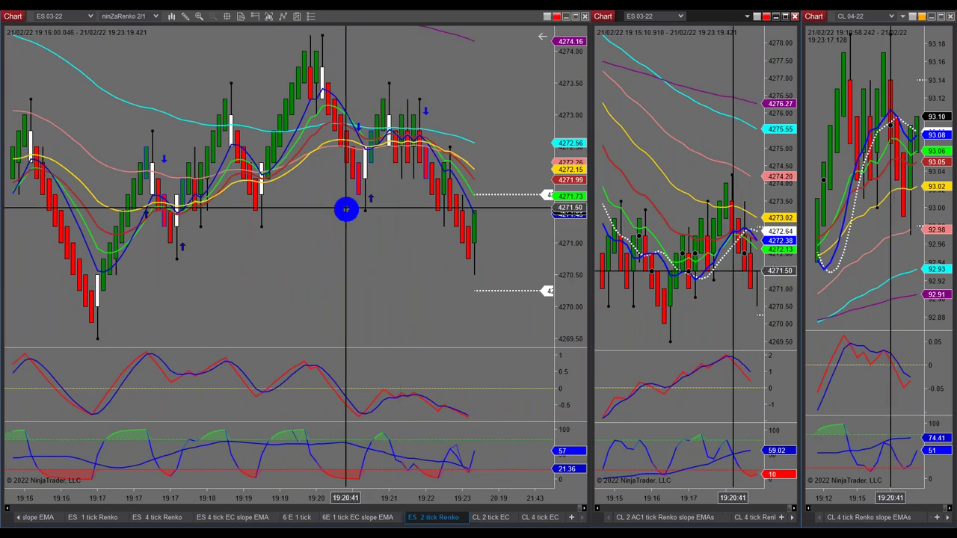
scroll(335, 238, "up", 3)
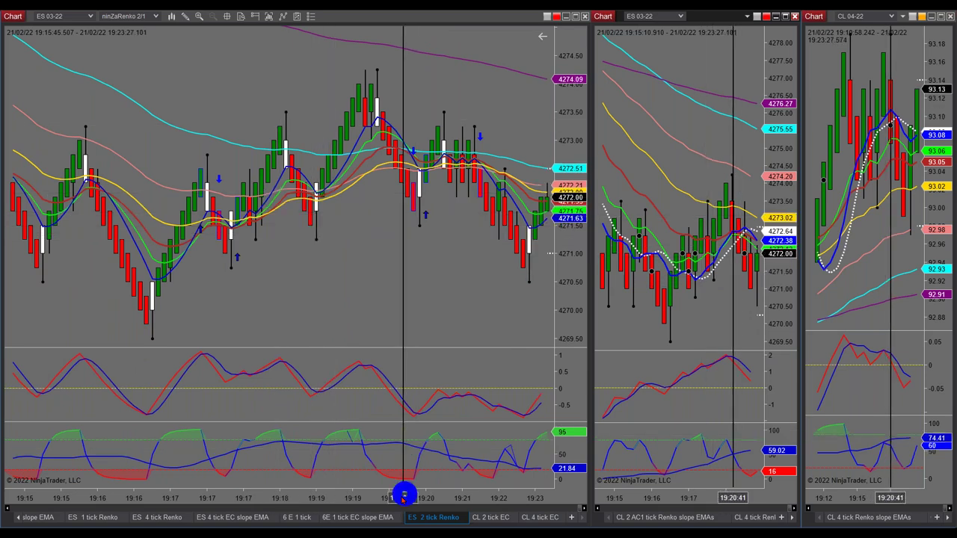
Step: Return to crude oil by showing CL 2 tick EC in the wide window and CL 4 tick Renko slope EMAs in the middle one
left_click(498, 519)
left_click_drag(478, 406, 444, 267)
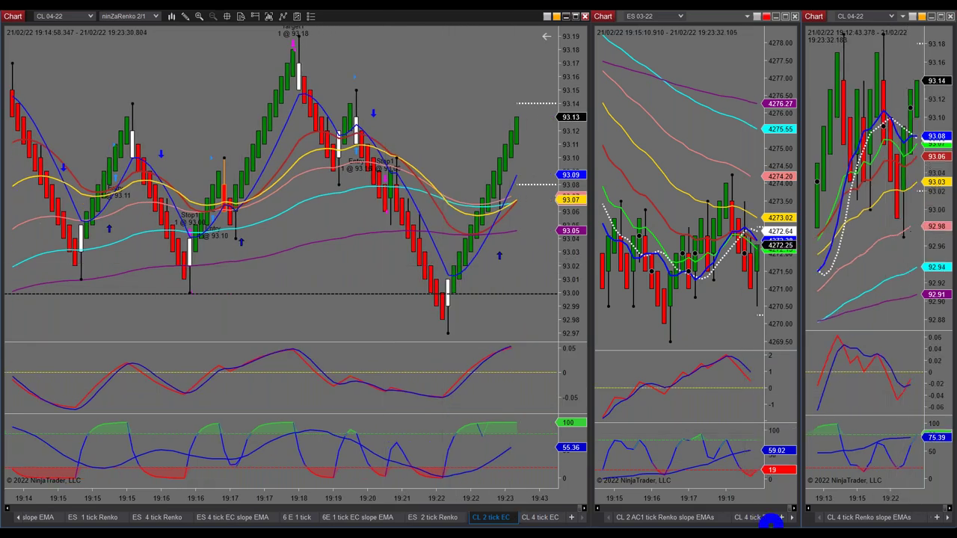
left_click(766, 517)
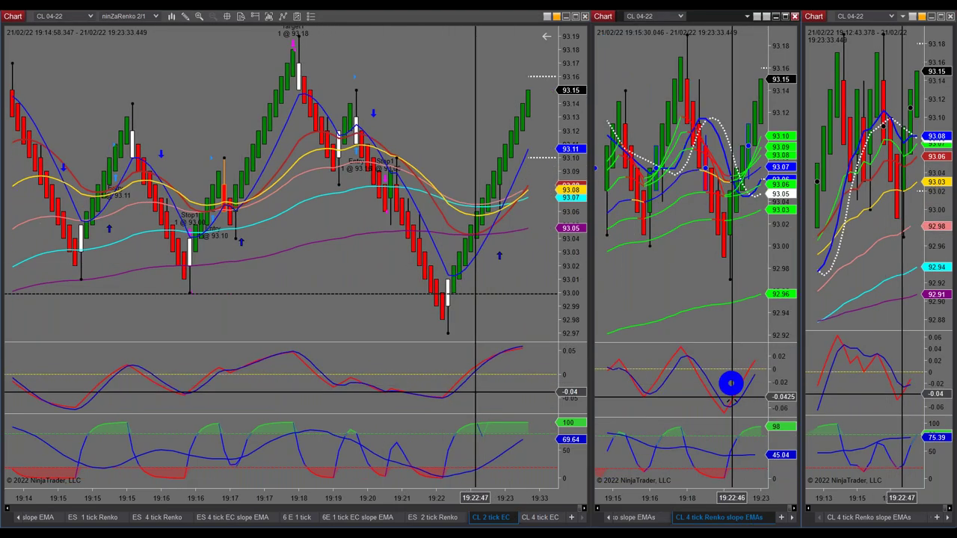
Step: Switch the middle window to the CL 4 tick AC1 chart and bring the CL 2 tick EC chart to its latest bars
left_click(797, 520)
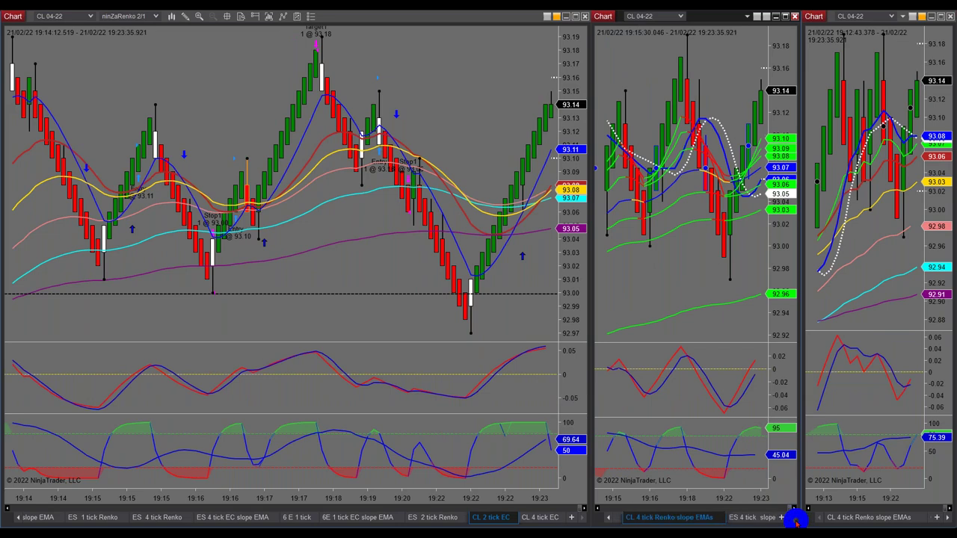
left_click(797, 521)
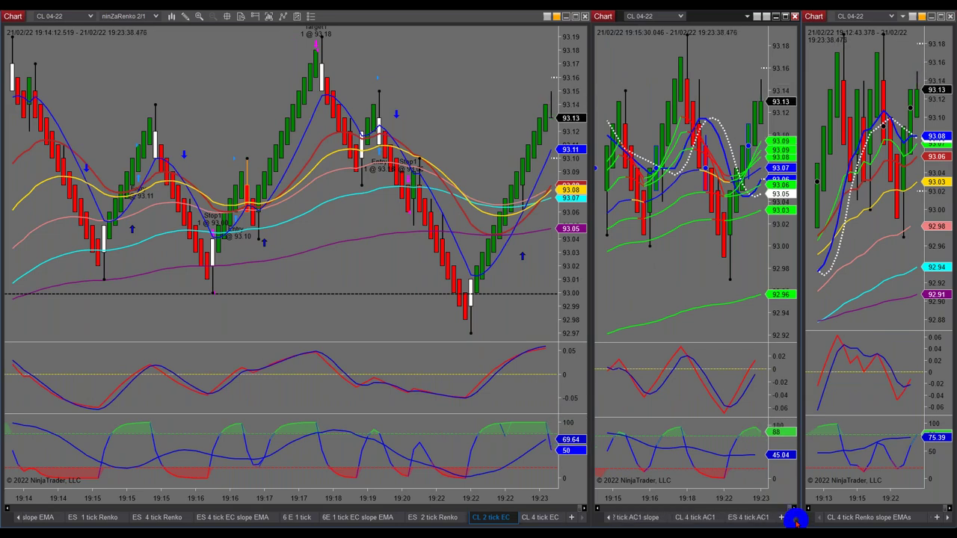
left_click(696, 516)
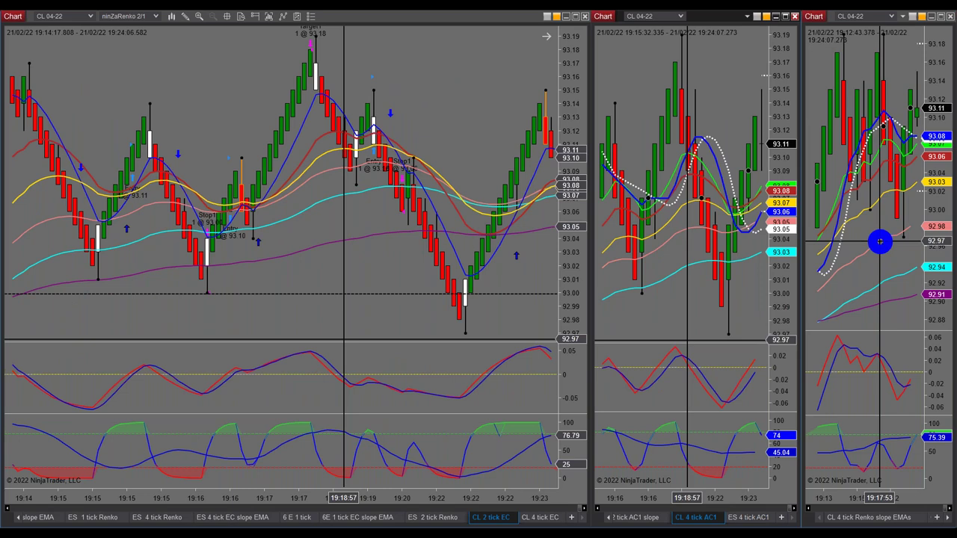
scroll(488, 318, "down", 10)
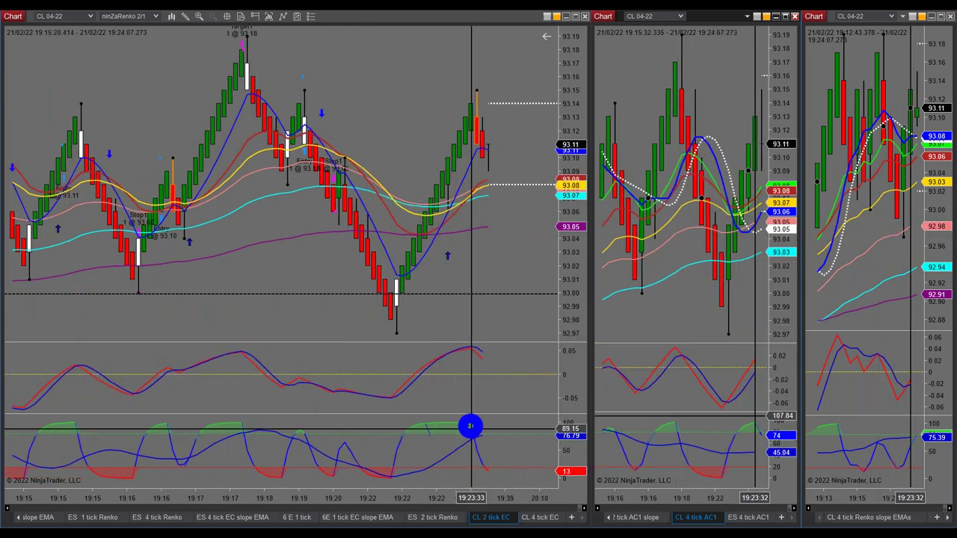
Step: Show the 6 E 1 tick chart in the wide window and check the 6E stops and account sizes in the Account Size and Margins workbook
left_click(366, 517)
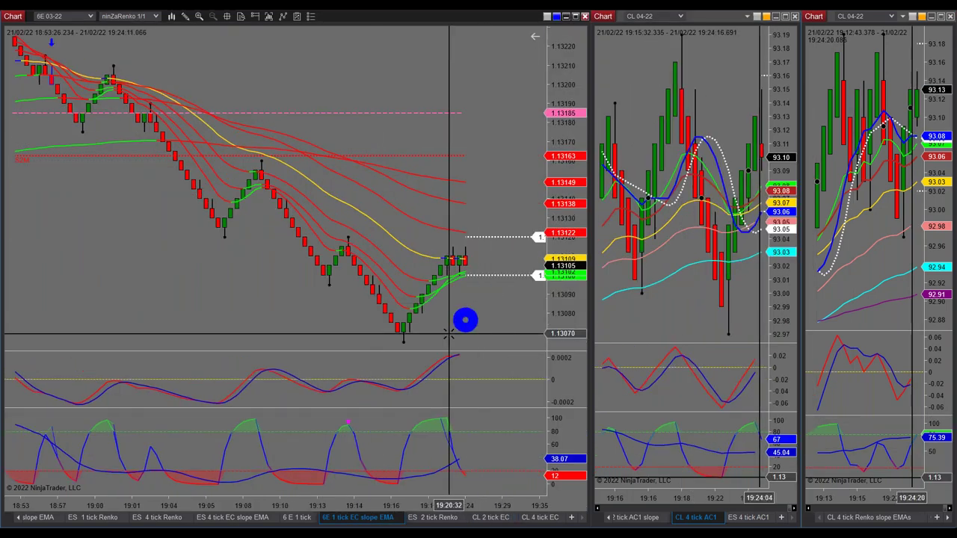
left_click(296, 517)
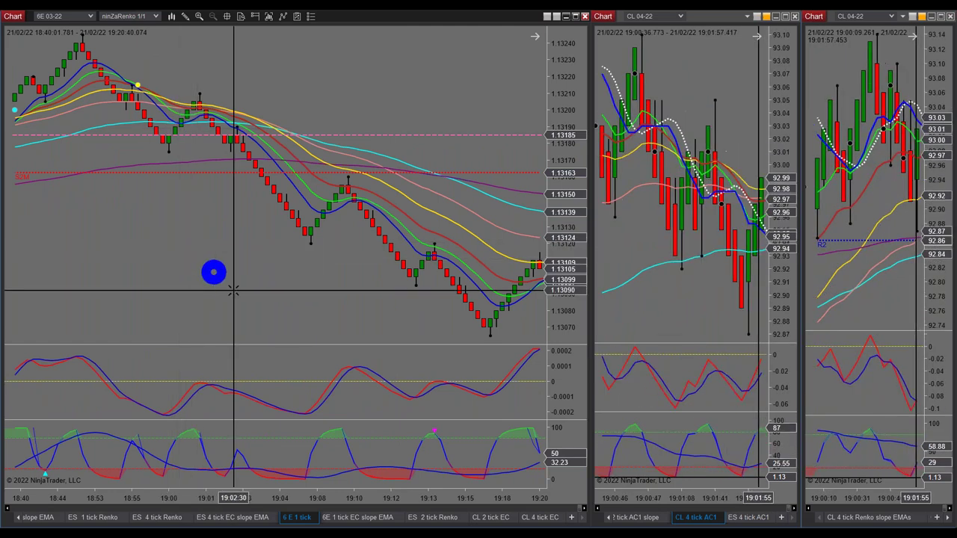
left_click(333, 495)
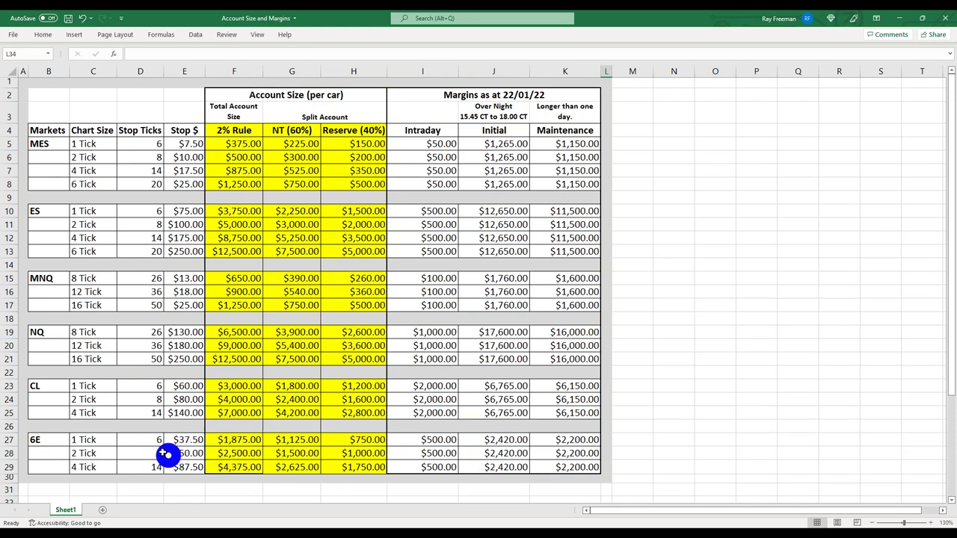
left_click(899, 18)
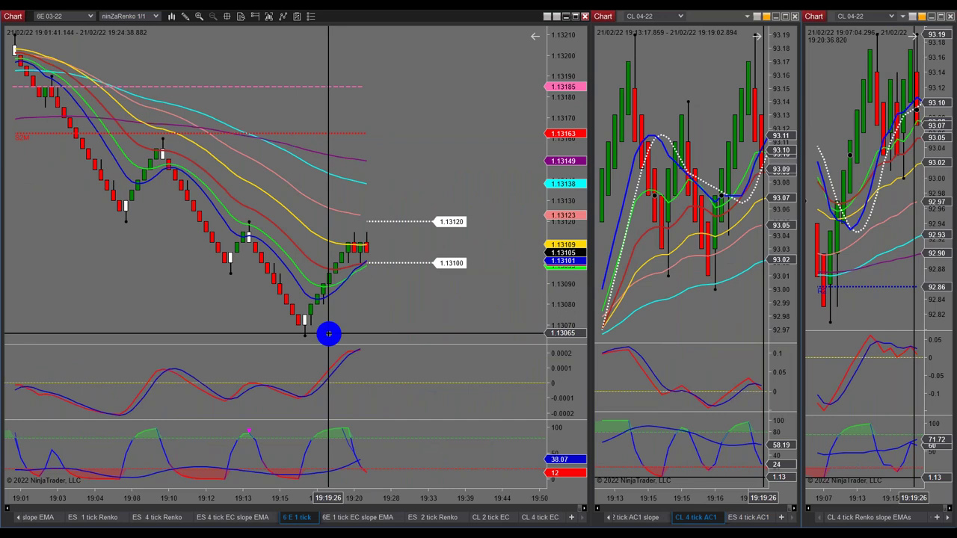
Step: Examine the 6 E 1 tick decline from the 18:50 high and its pullbacks against the moving averages and oscillators
scroll(329, 344, "up", 10)
scroll(355, 168, "up", 5)
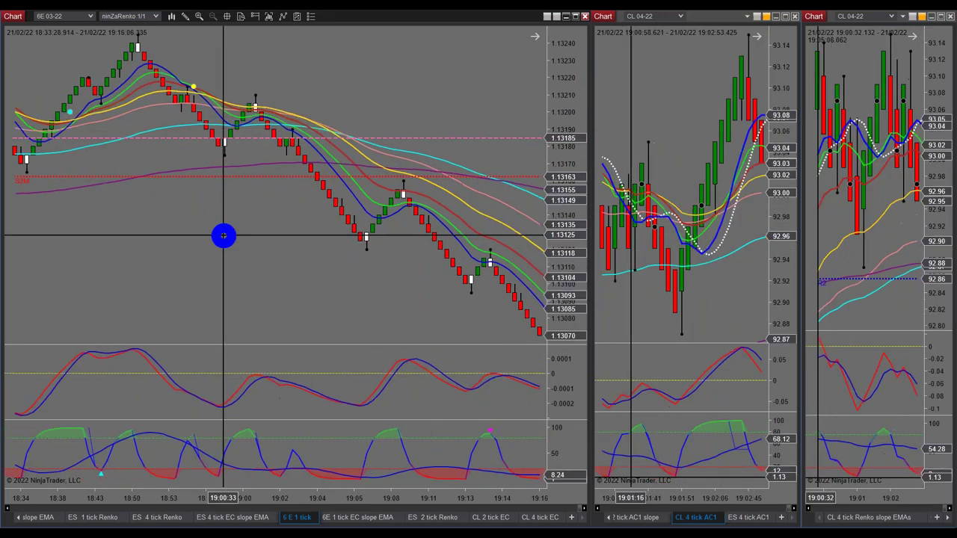
scroll(223, 237, "up", 10)
scroll(277, 233, "down", 3)
right_click(484, 200)
left_click(471, 111)
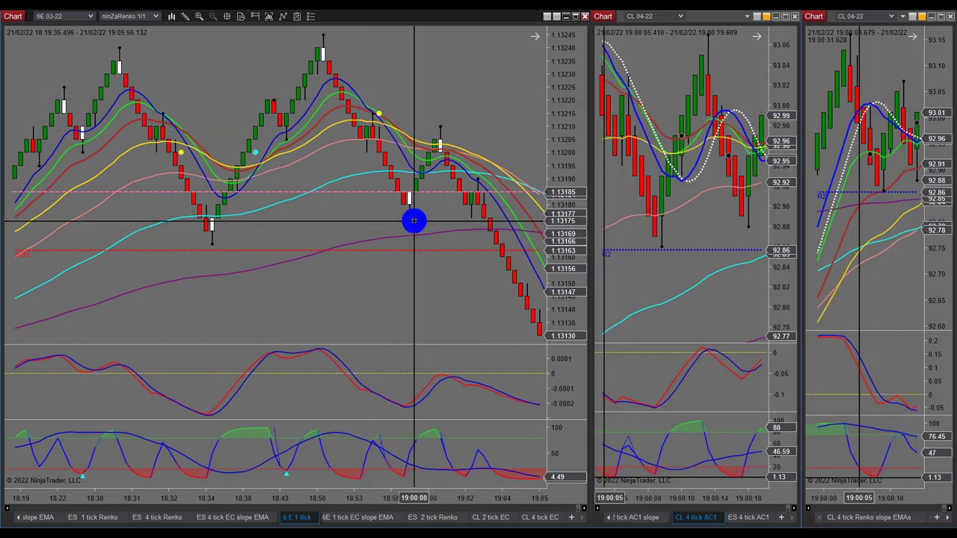
scroll(397, 212, "down", 3)
scroll(416, 235, "down", 3)
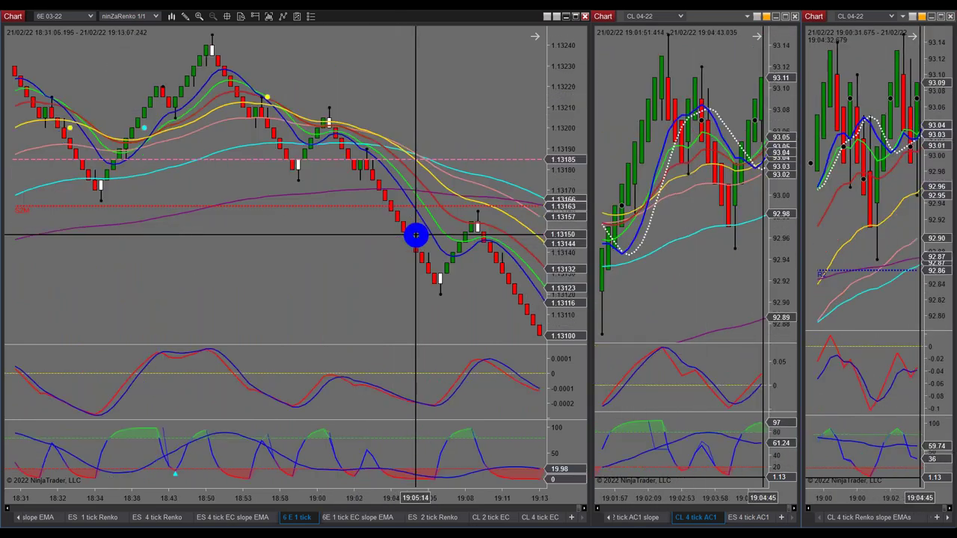
scroll(416, 234, "down", 5)
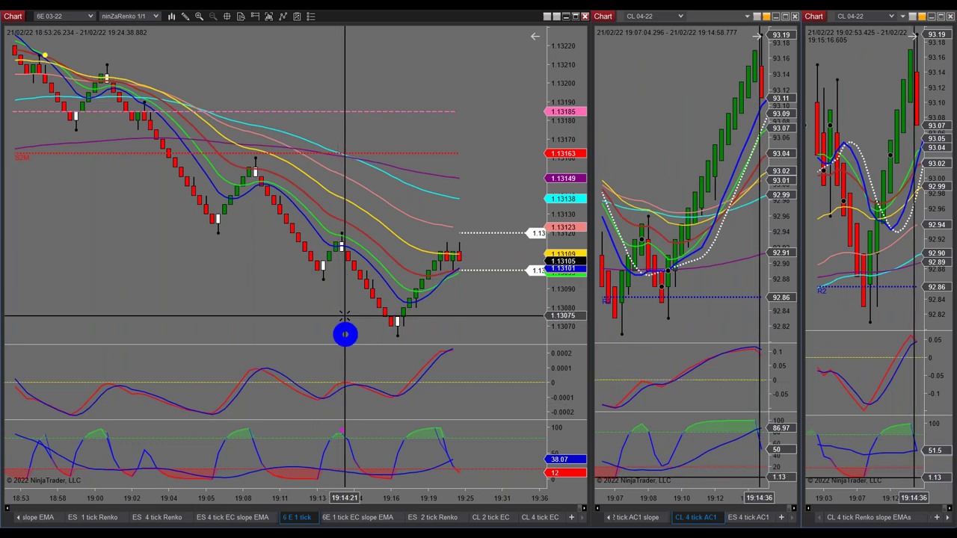
scroll(273, 258, "up", 5)
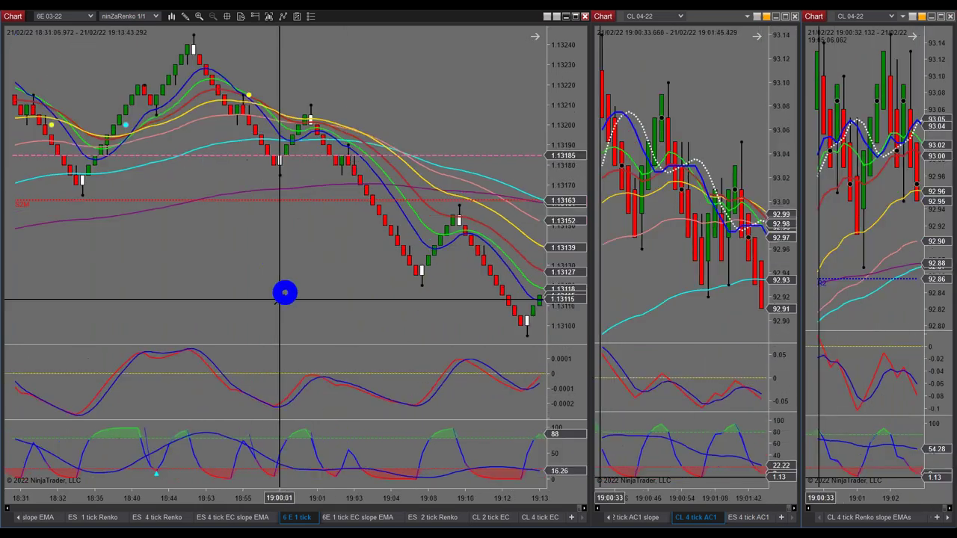
Step: Review the earlier 6 E 1 tick advance between about 17:31 and 18:32 for long pullback entries
scroll(302, 286, "up", 6)
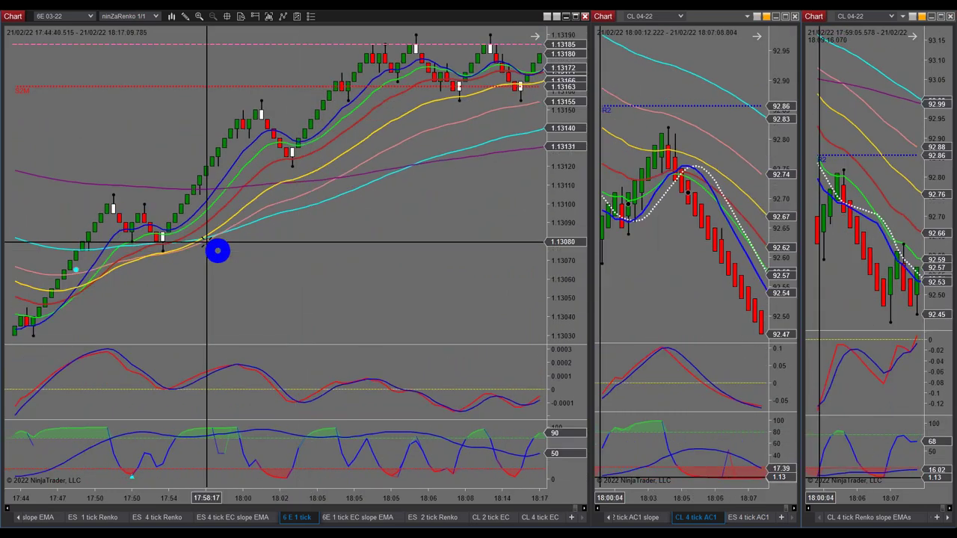
left_click_drag(170, 254, 340, 254)
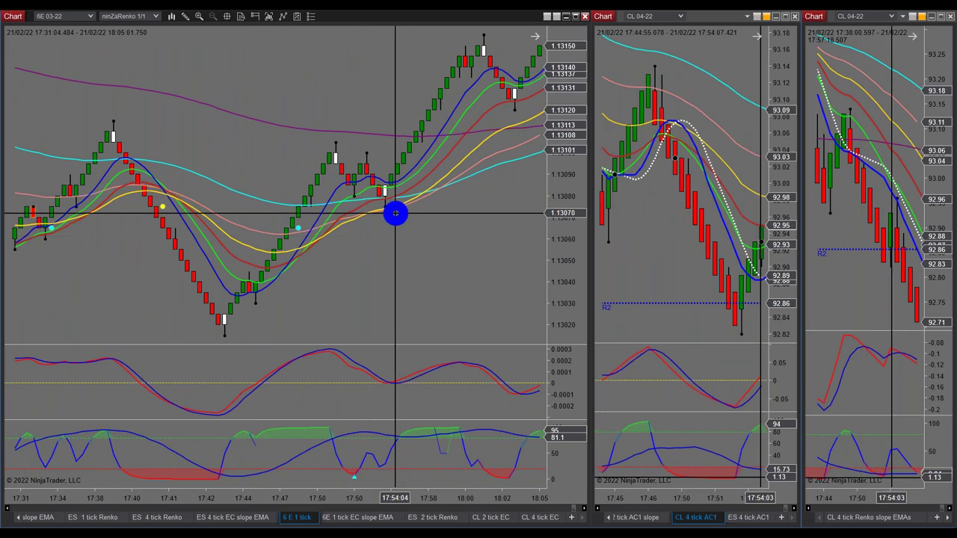
scroll(463, 220, "down", 5)
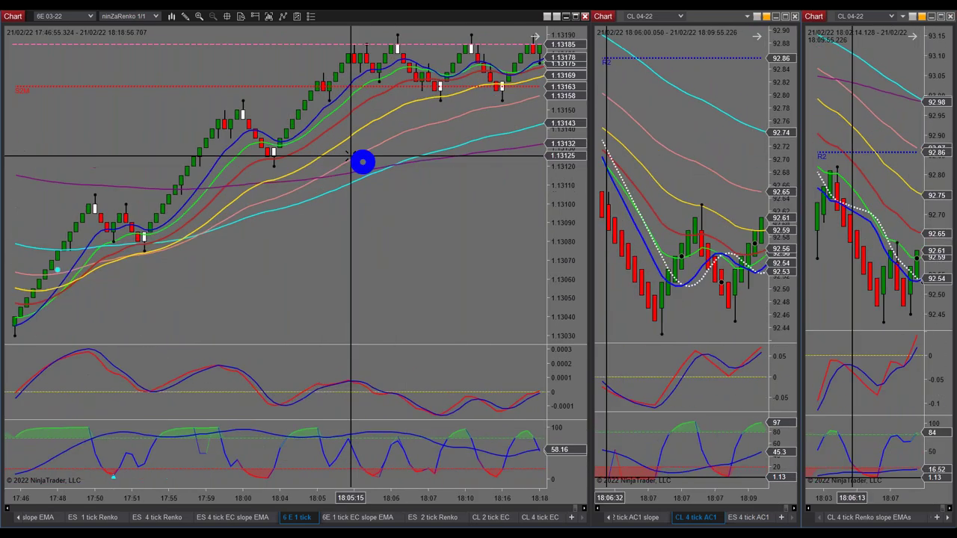
scroll(340, 254, "down", 5)
scroll(341, 254, "down", 5)
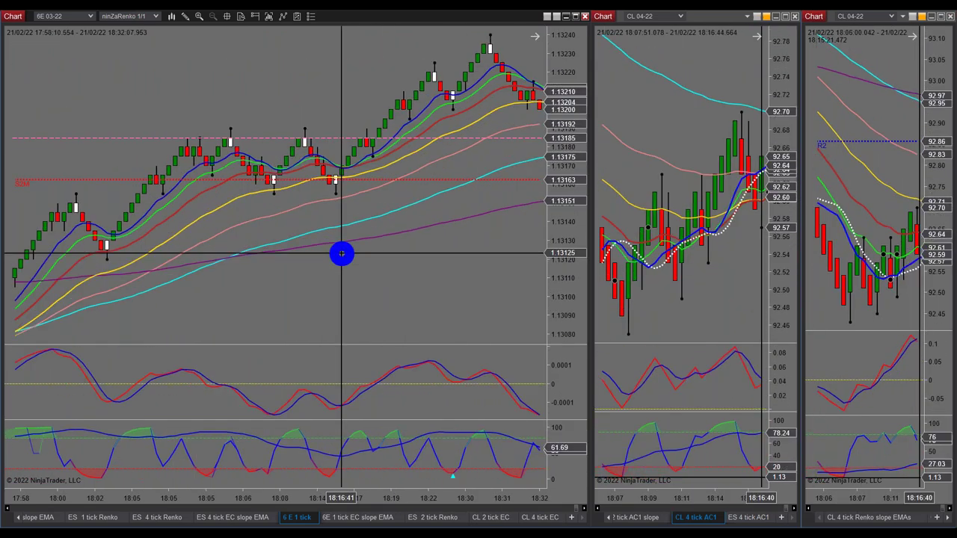
Step: Switch to the PowerPoint presentation and go through the live charts slide 70 and the student feedback slides 71 to 73
middle_click(447, 433)
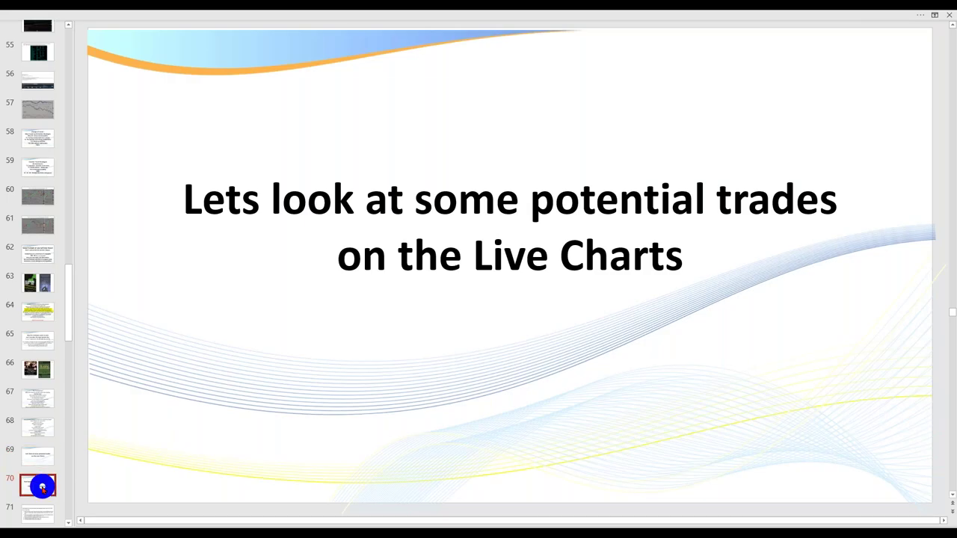
left_click(42, 487)
scroll(34, 449, "down", 3)
left_click(35, 396)
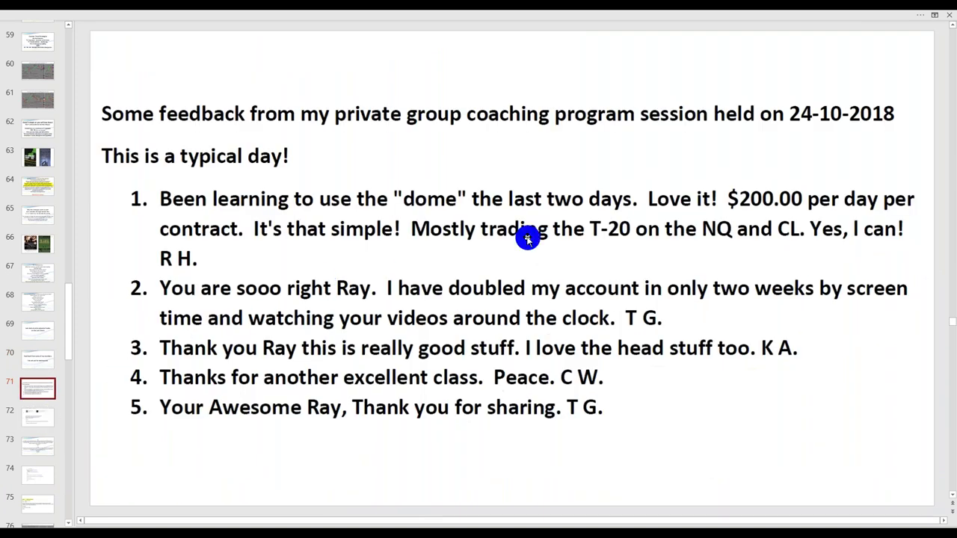
left_click(37, 417)
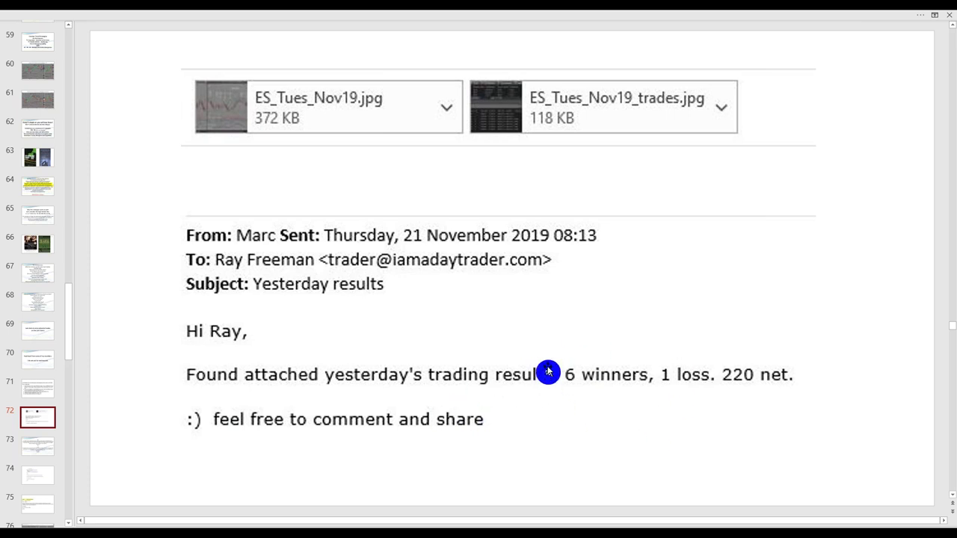
left_click(50, 449)
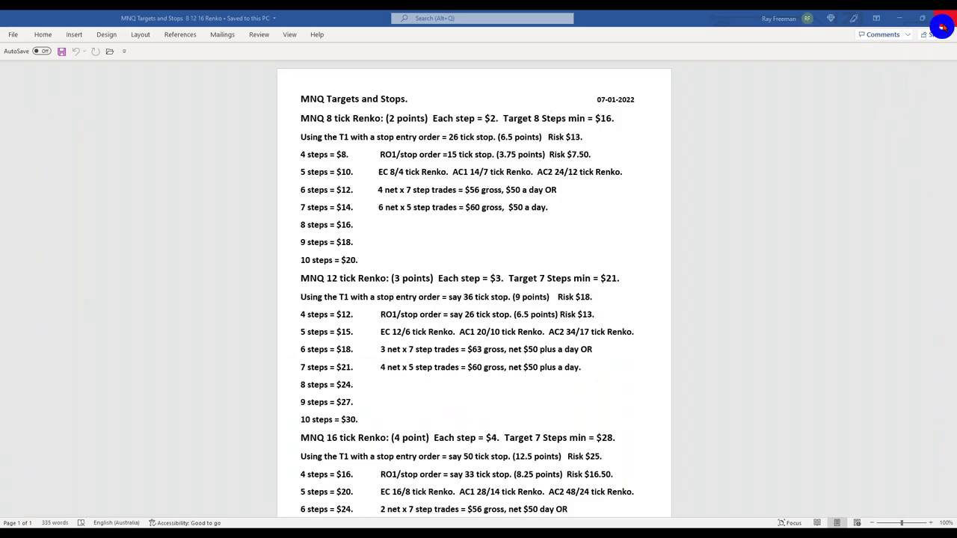
Step: Close the MNQ Targets and Stops document, read the member feedback document and minimize it to return to the slides
left_click(943, 22)
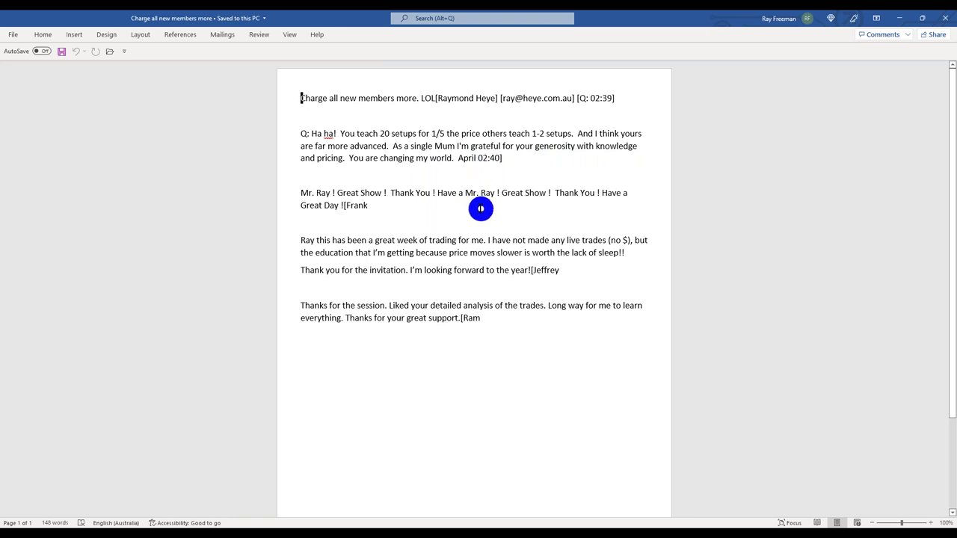
left_click(901, 19)
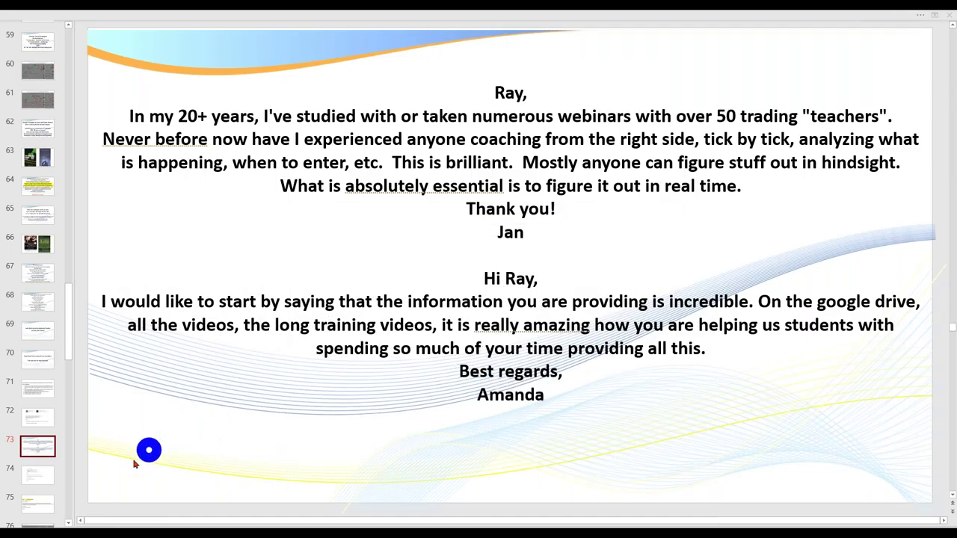
Step: Present the feedback message on slide 74 and the trade chart examples on slides 76 and 78, and continue to slide 79
left_click(40, 478)
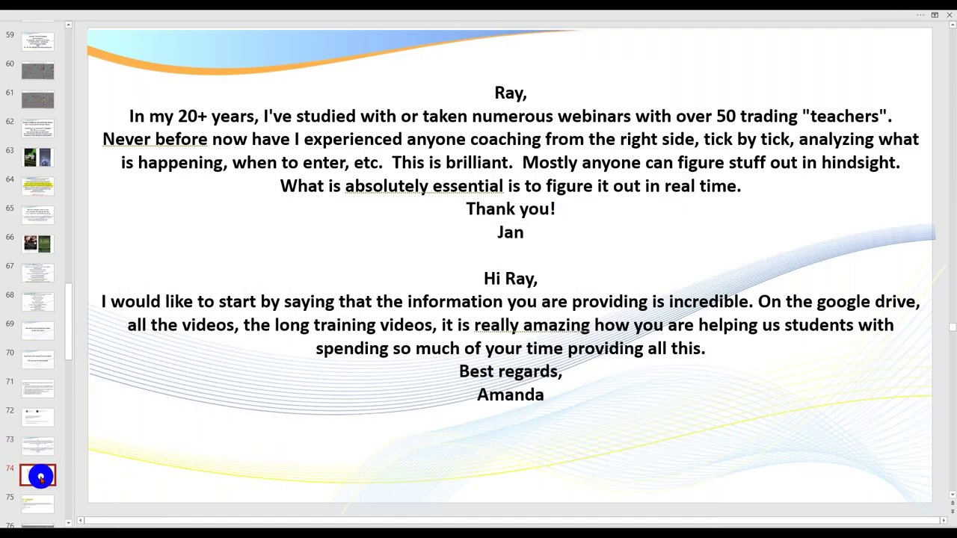
scroll(40, 478, "down", 2)
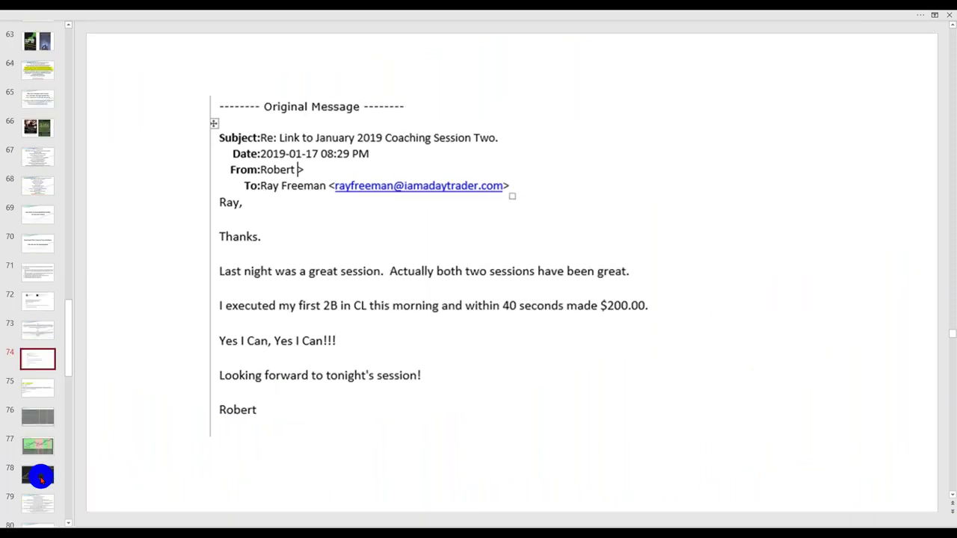
left_click(38, 409)
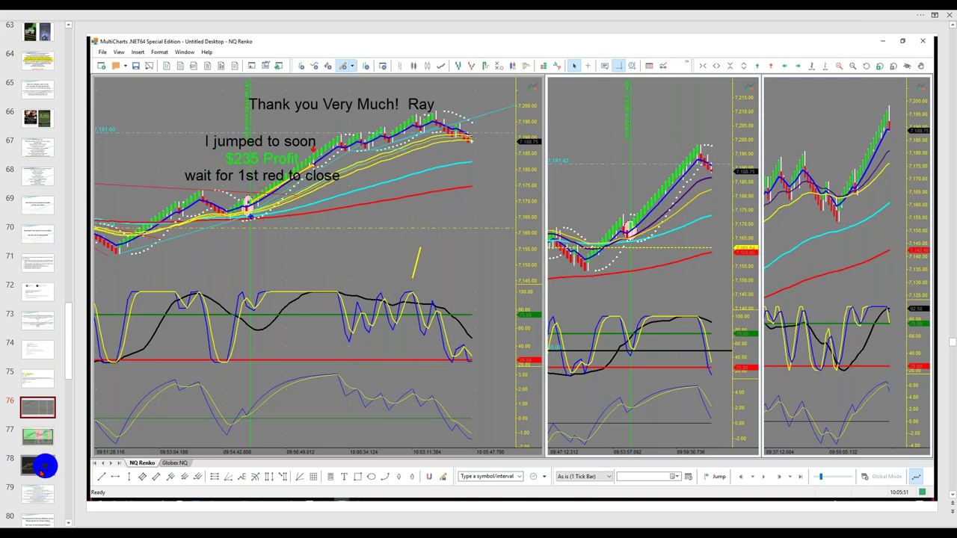
left_click(38, 469)
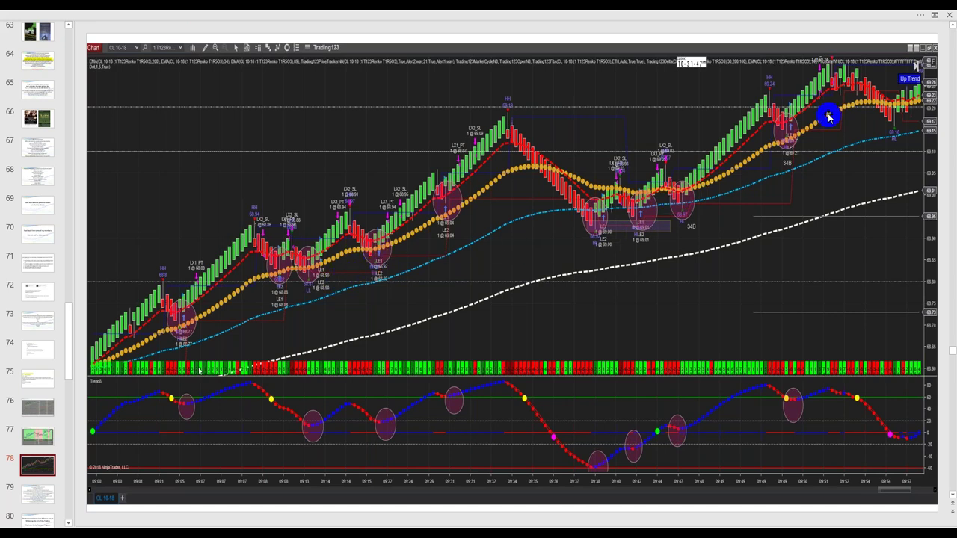
left_click(44, 495)
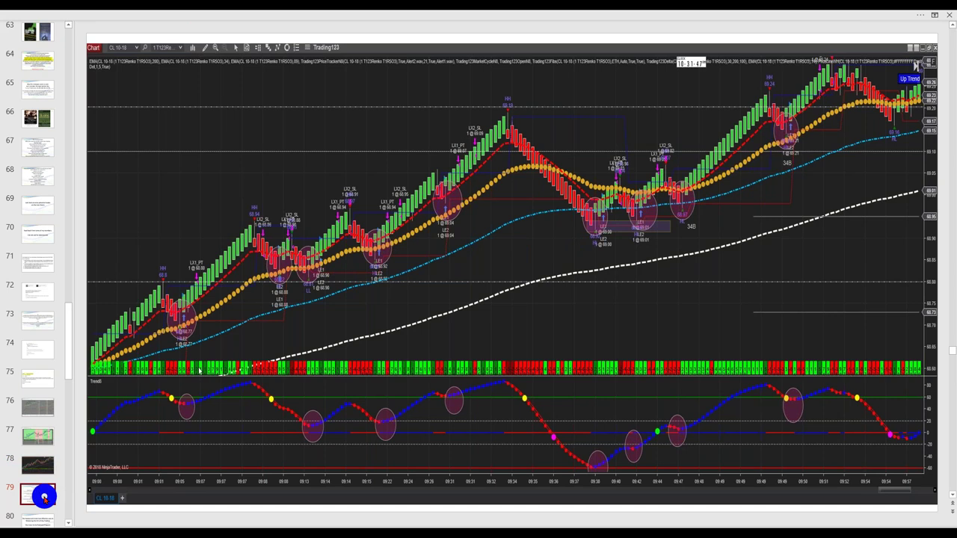